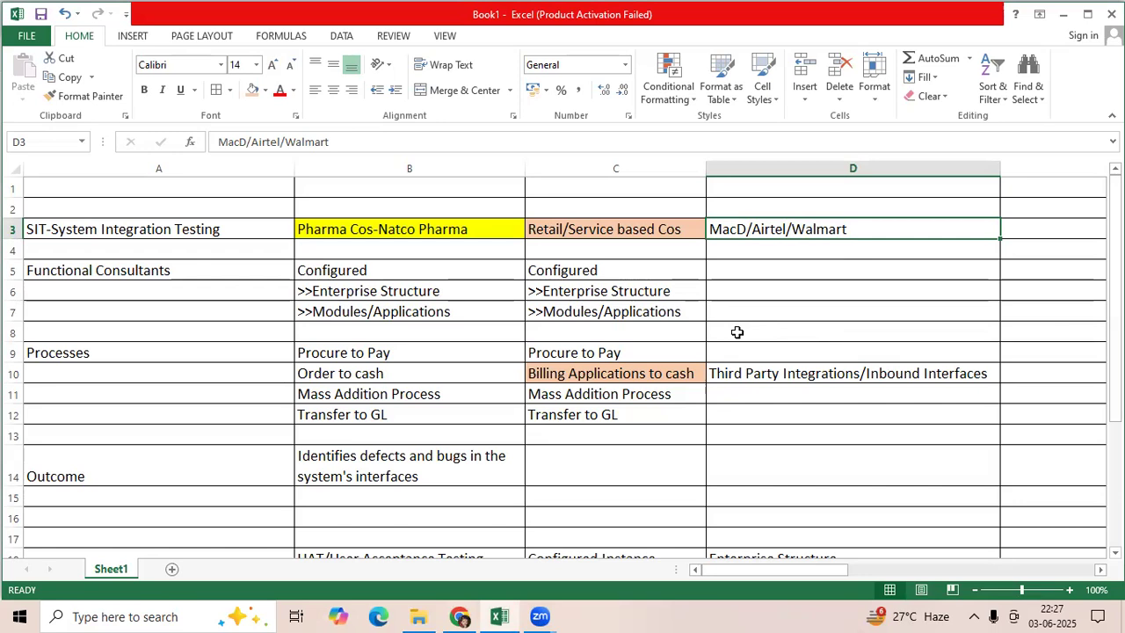
Step: Review the SIT-System Integration Testing row with its pharma and retail company types, and the Functional Consultants heading
left_click(180, 229)
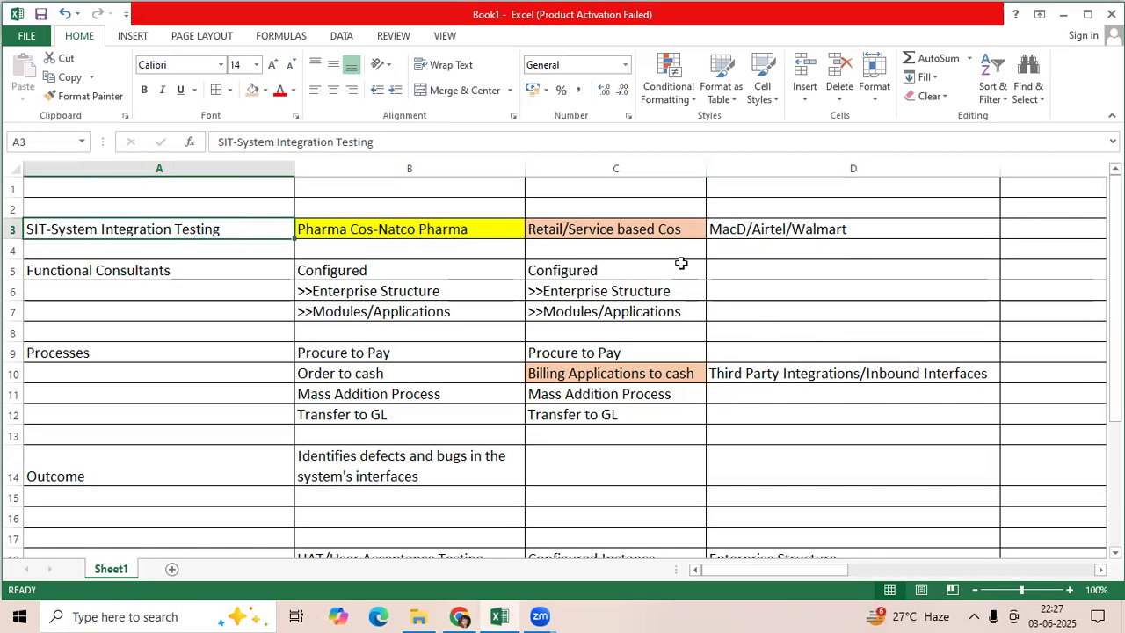
left_click(353, 231)
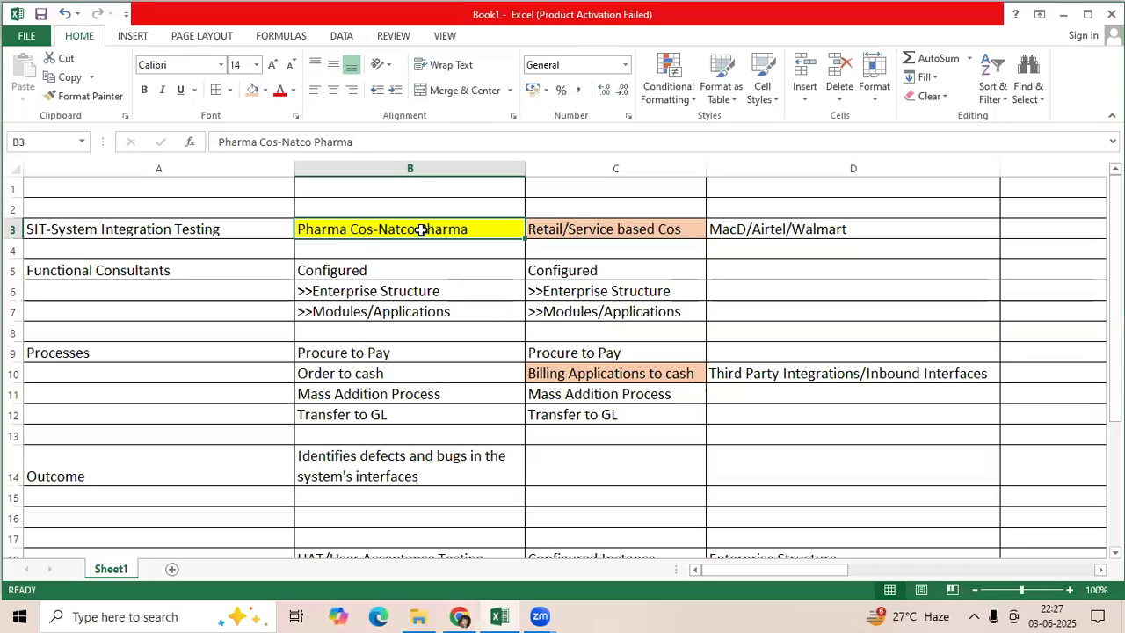
left_click(572, 231)
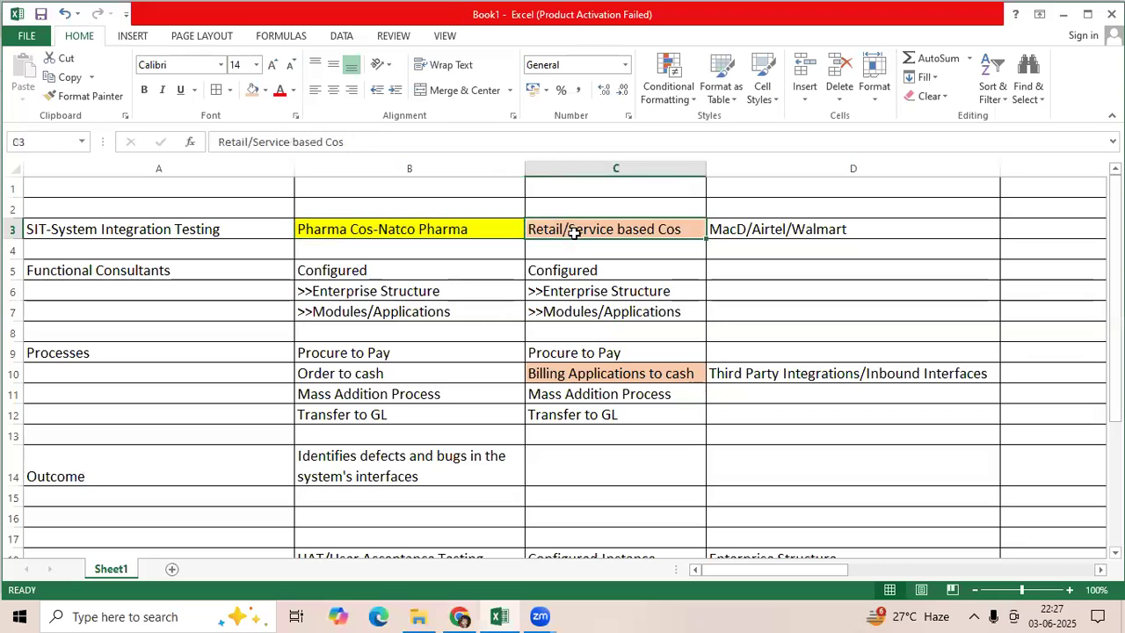
left_click(174, 274)
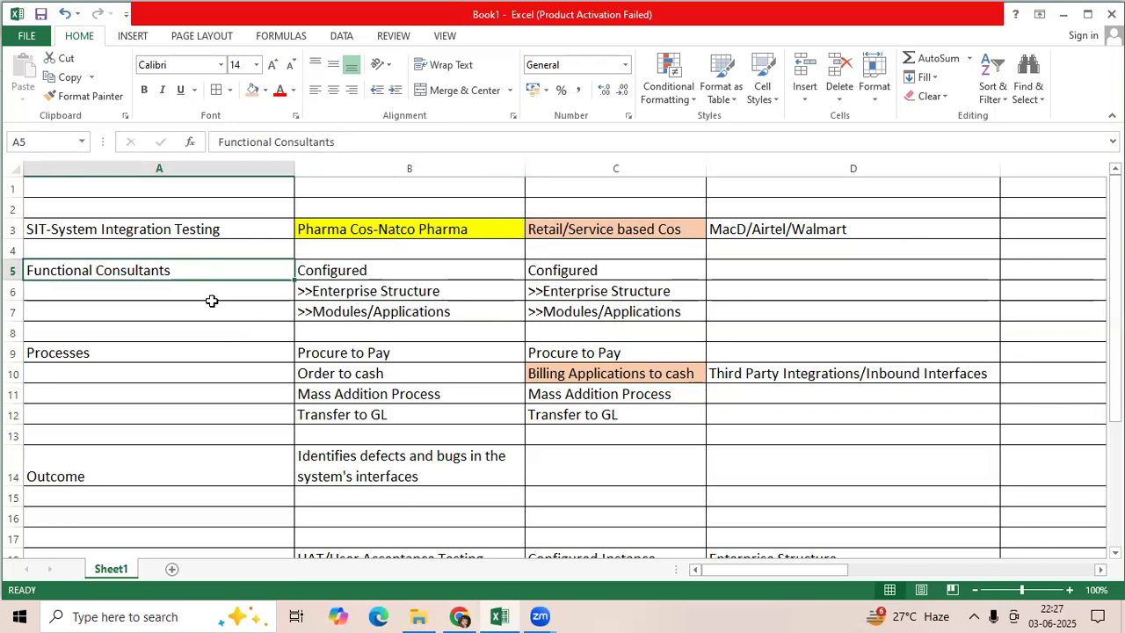
Step: Fill the Configured cell B5 in the Pharma Cos-Natco Pharma column with light orange
left_click(387, 230)
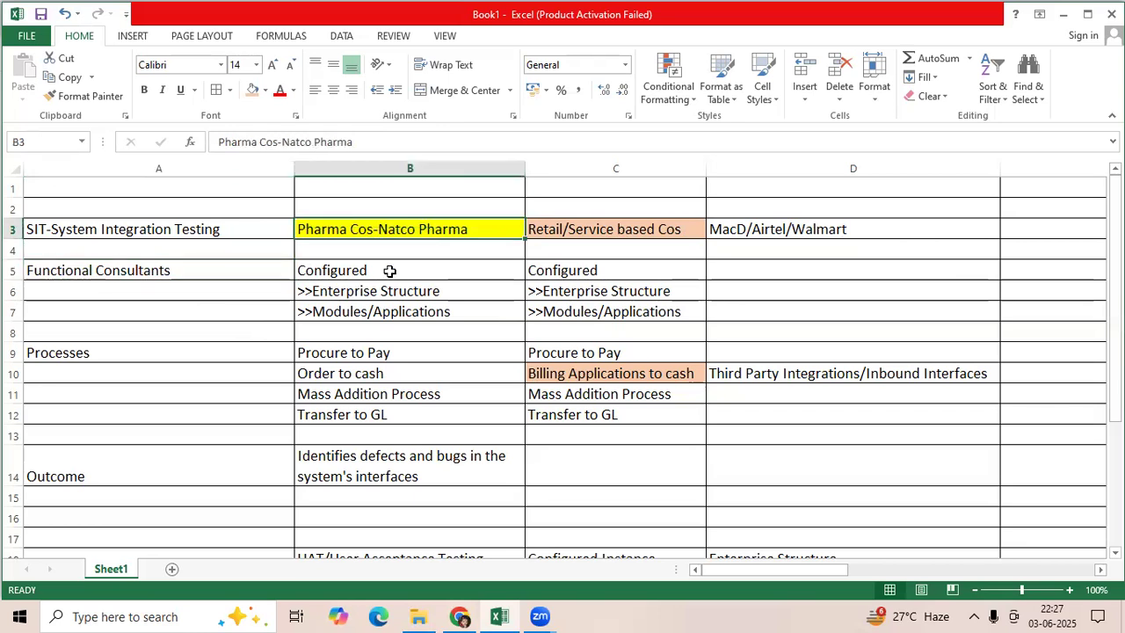
left_click(390, 270)
left_click(253, 95)
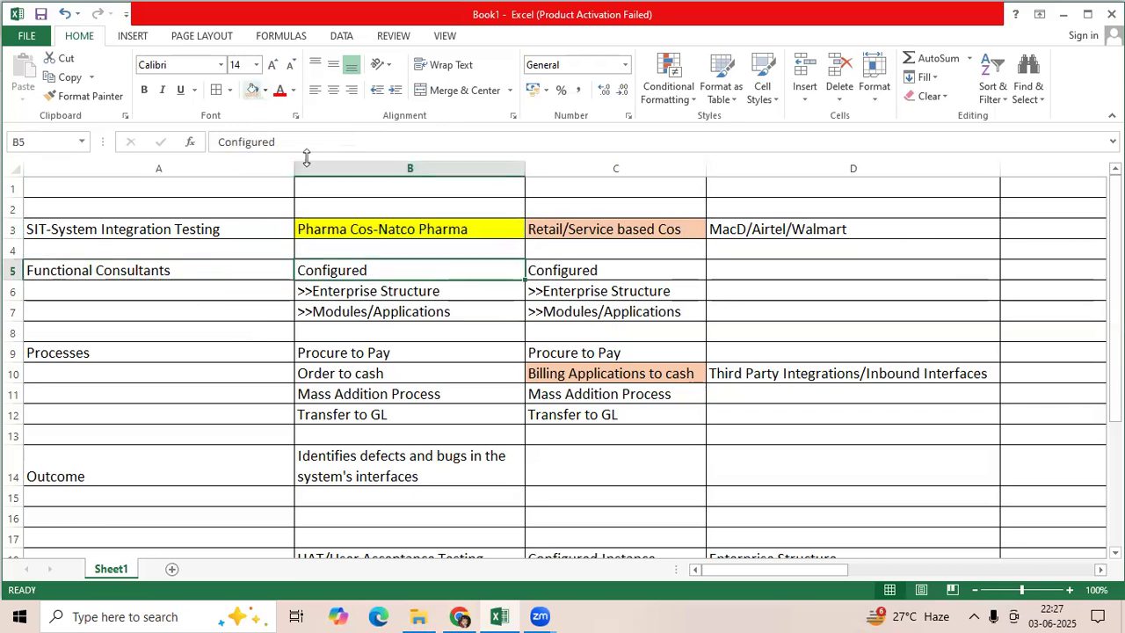
Step: Examine the Enterprise Structure and Modules/Applications entries configured for the pharma company, and the Processes heading
left_click(459, 294)
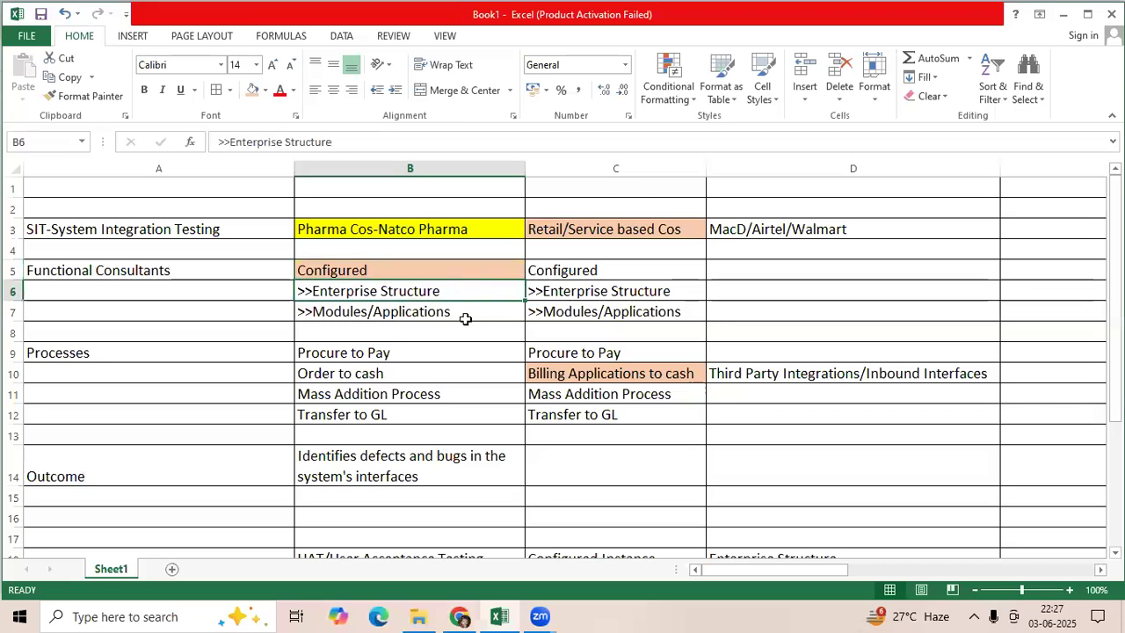
left_click(455, 314)
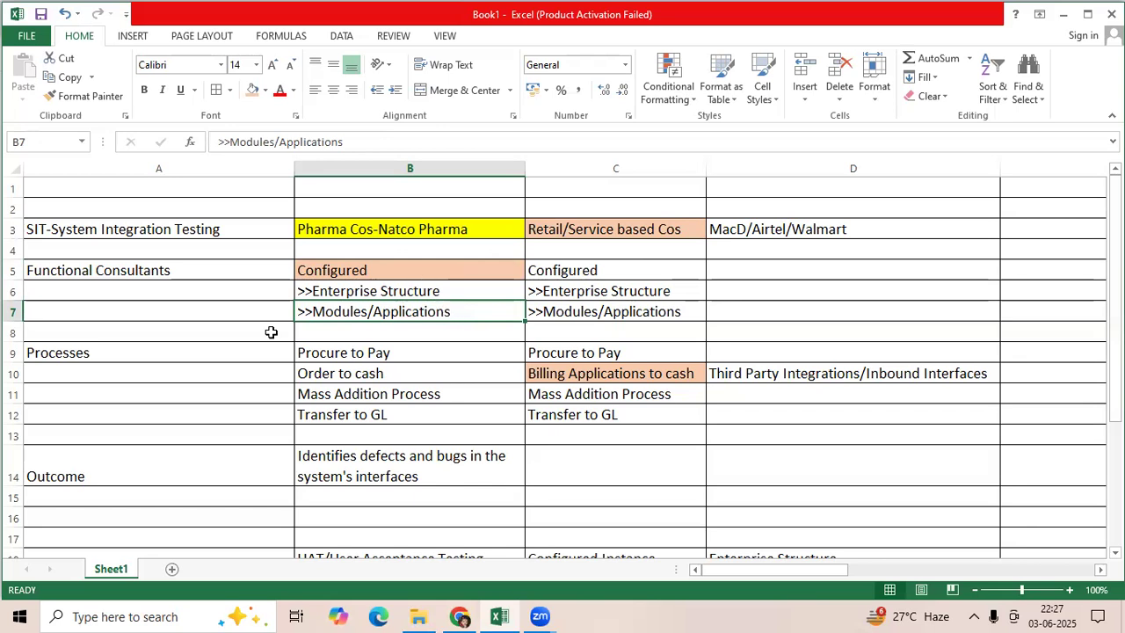
left_click(191, 353)
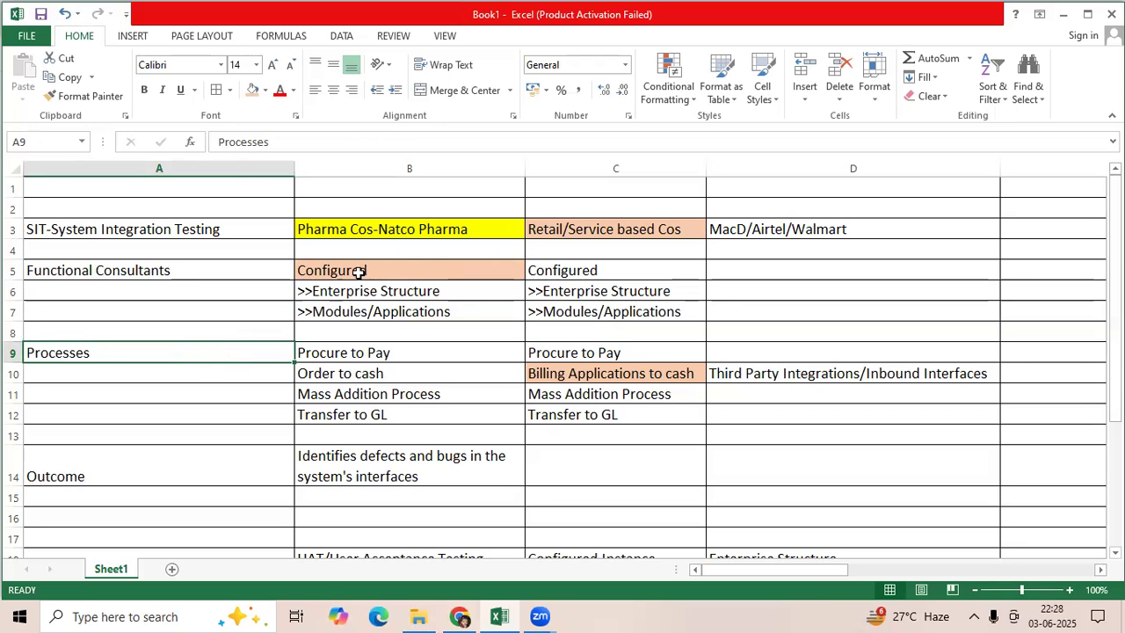
left_click_drag(363, 268, 362, 311)
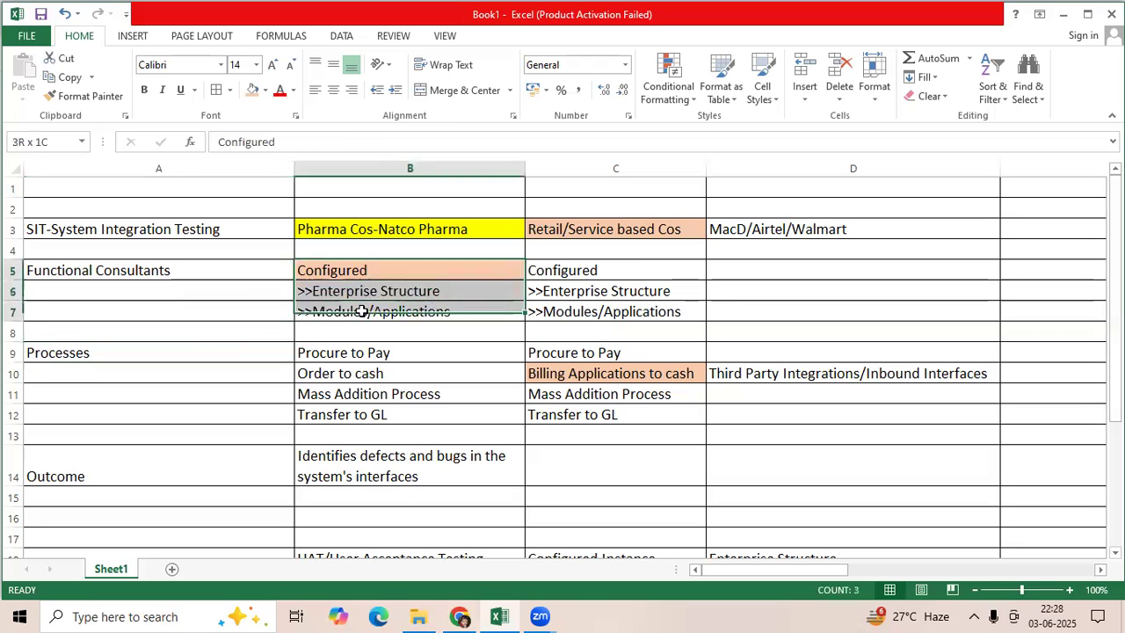
left_click(189, 348)
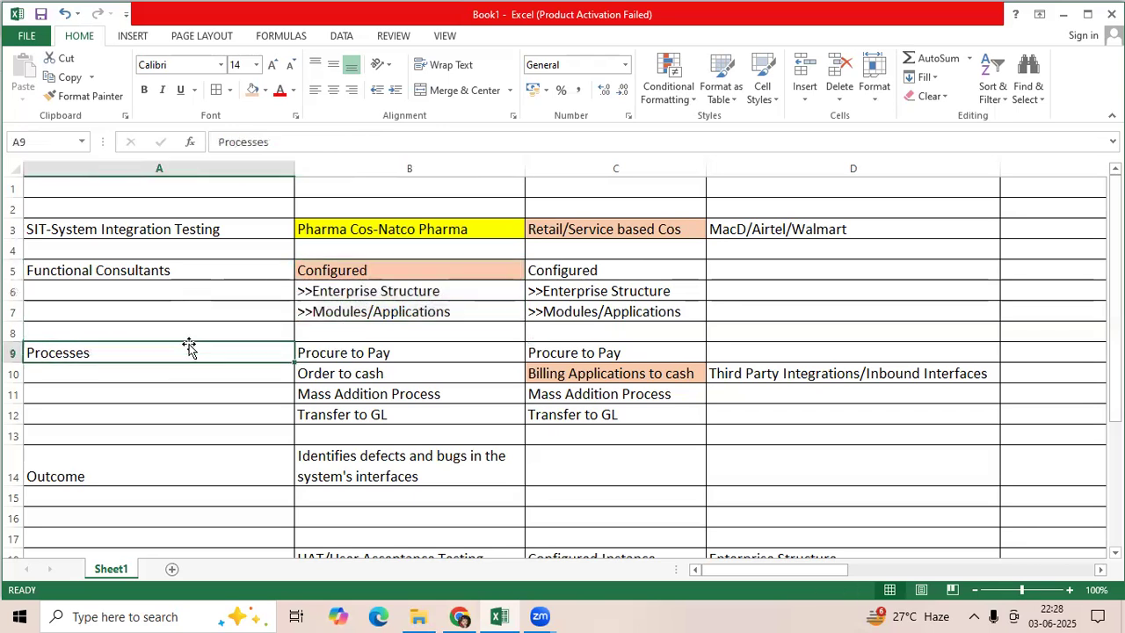
Step: Examine the pharma company's processes in B9:B12, from Procure to Pay and Order to cash through Mass Addition Process to Transfer to GL
left_click(358, 352)
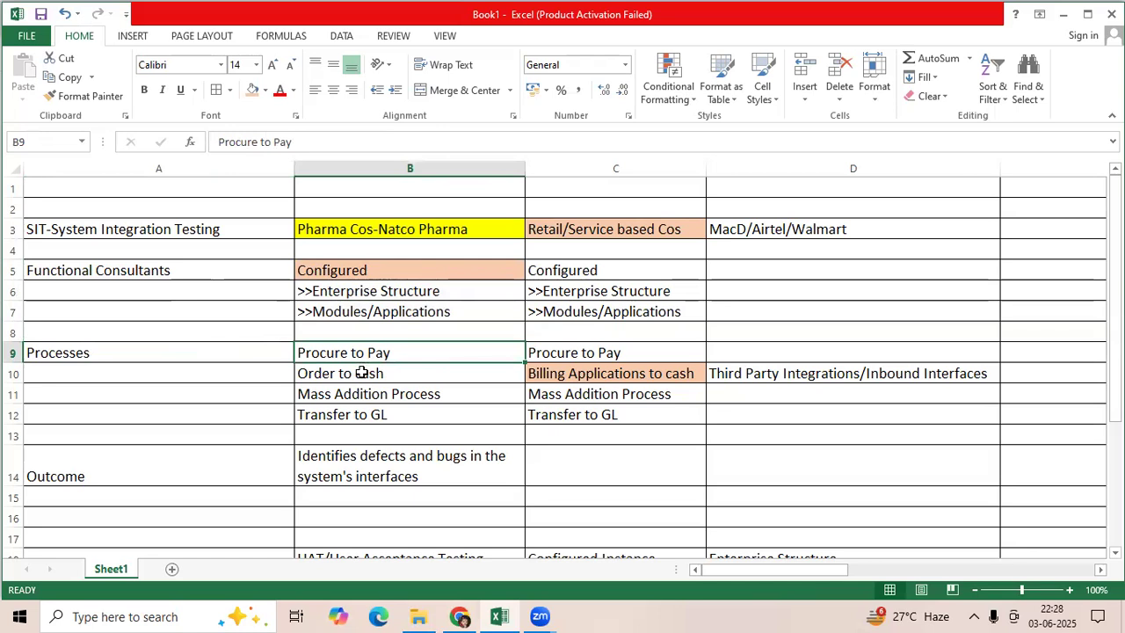
left_click(362, 371)
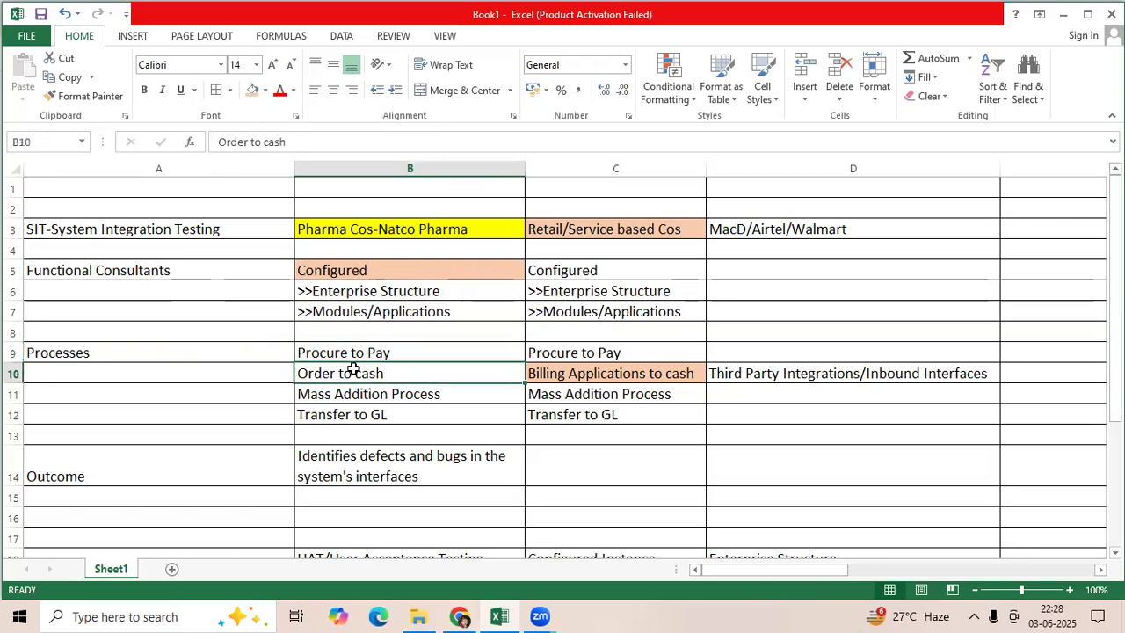
left_click(393, 396)
left_click(383, 412)
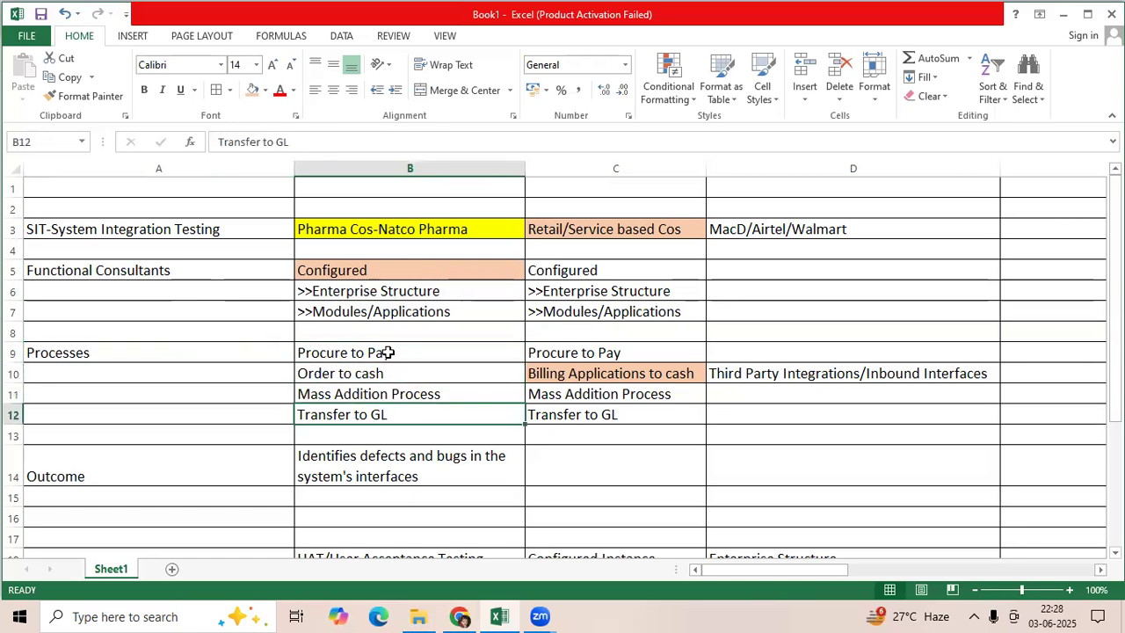
left_click_drag(378, 353, 384, 414)
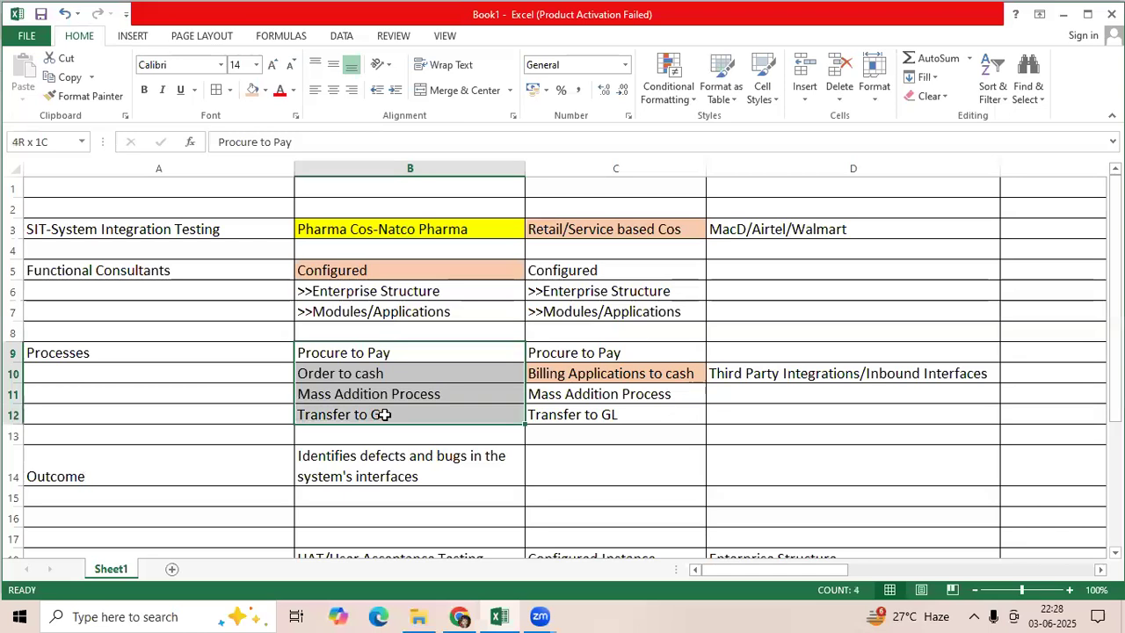
left_click(396, 352)
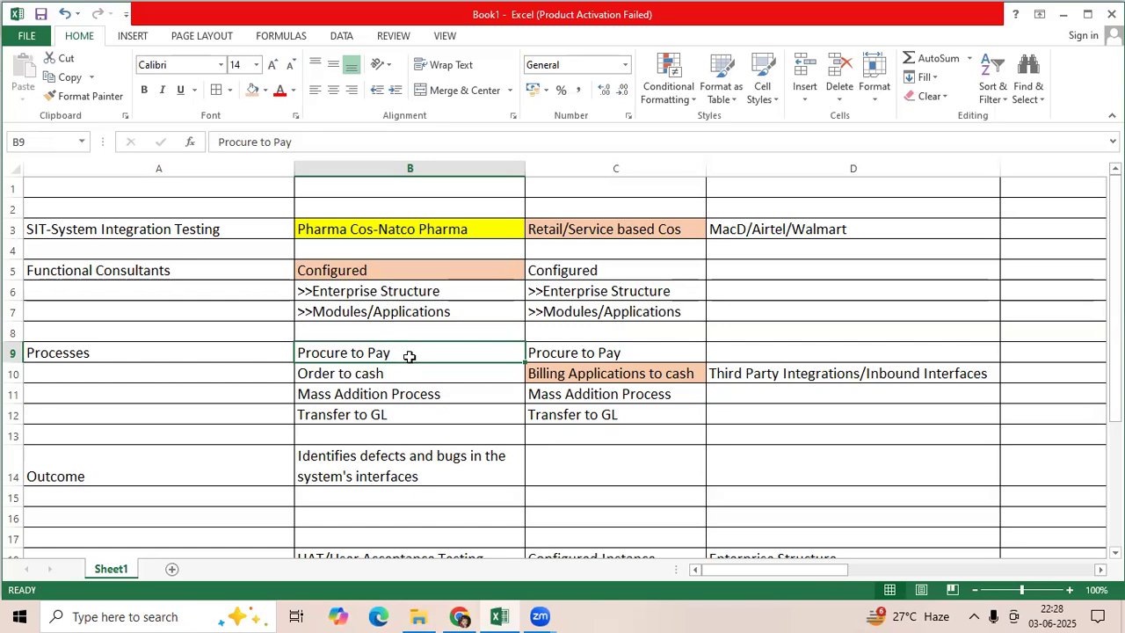
left_click(370, 373)
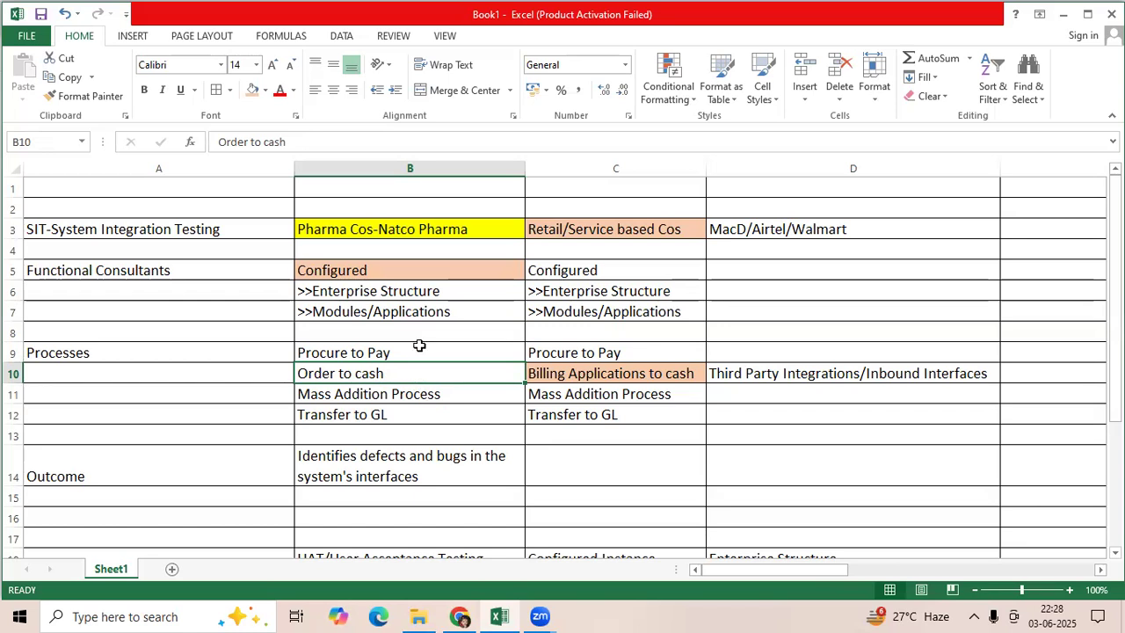
left_click(390, 393)
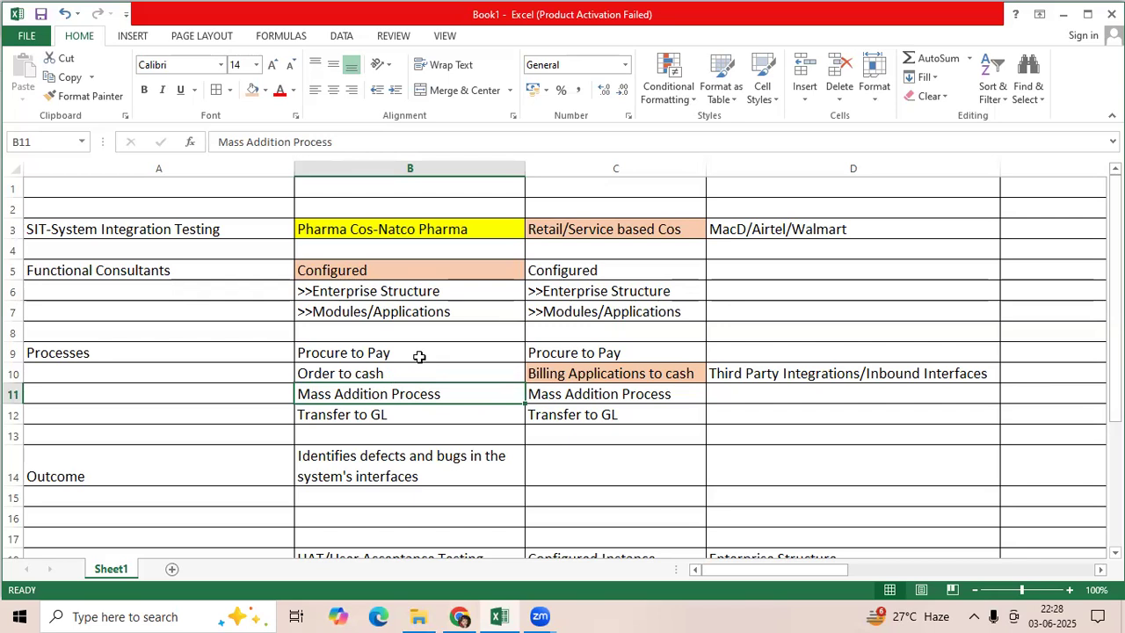
left_click(376, 415)
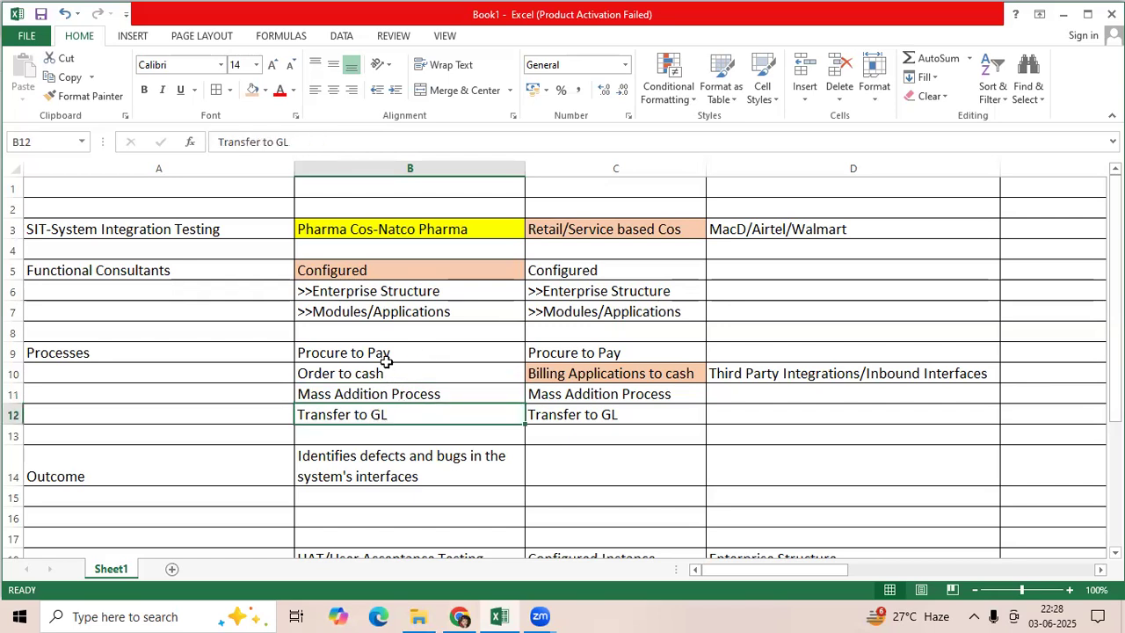
left_click_drag(377, 352, 392, 412)
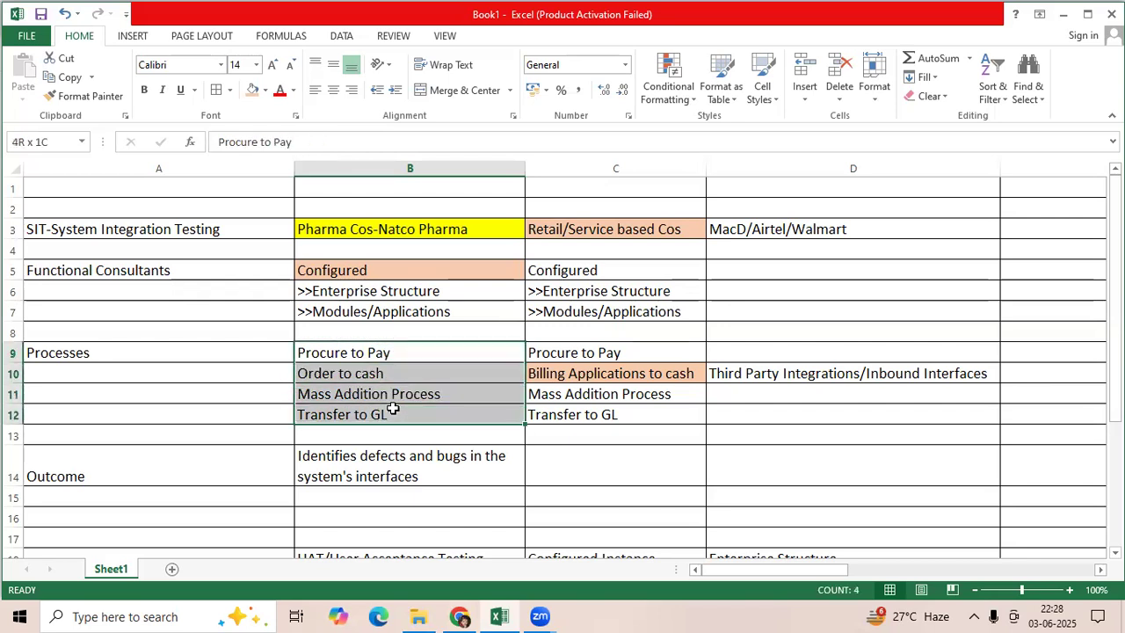
left_click(404, 351)
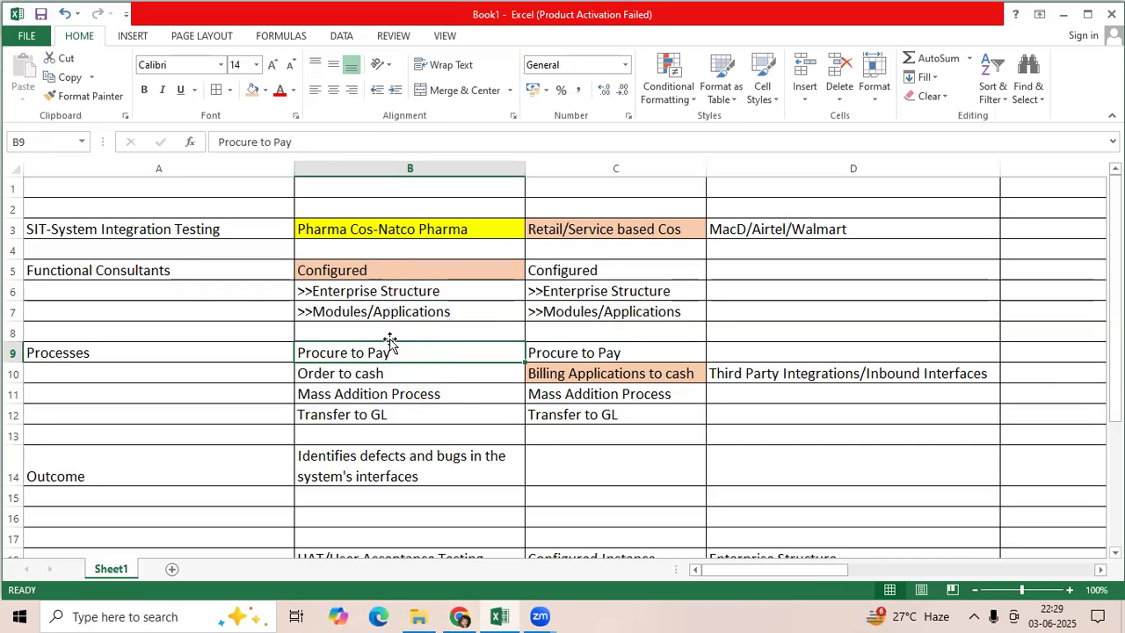
Step: Examine the Outcome entry in row 14 in relation to the pharma processes and the Functional Consultants heading
scroll(390, 341, "down", 1)
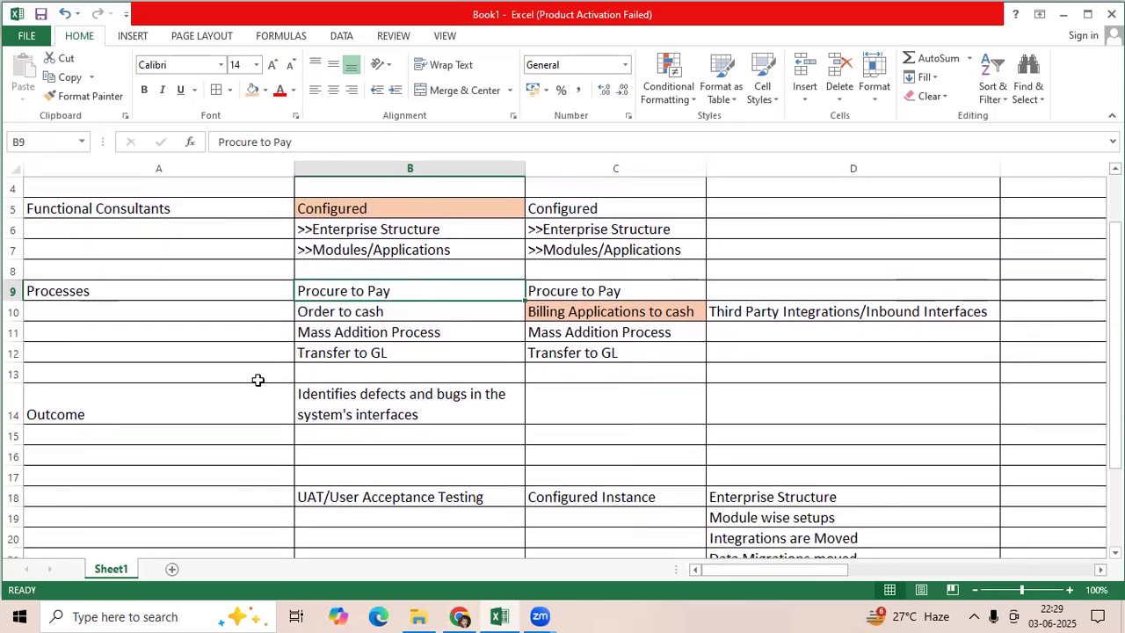
left_click(211, 395)
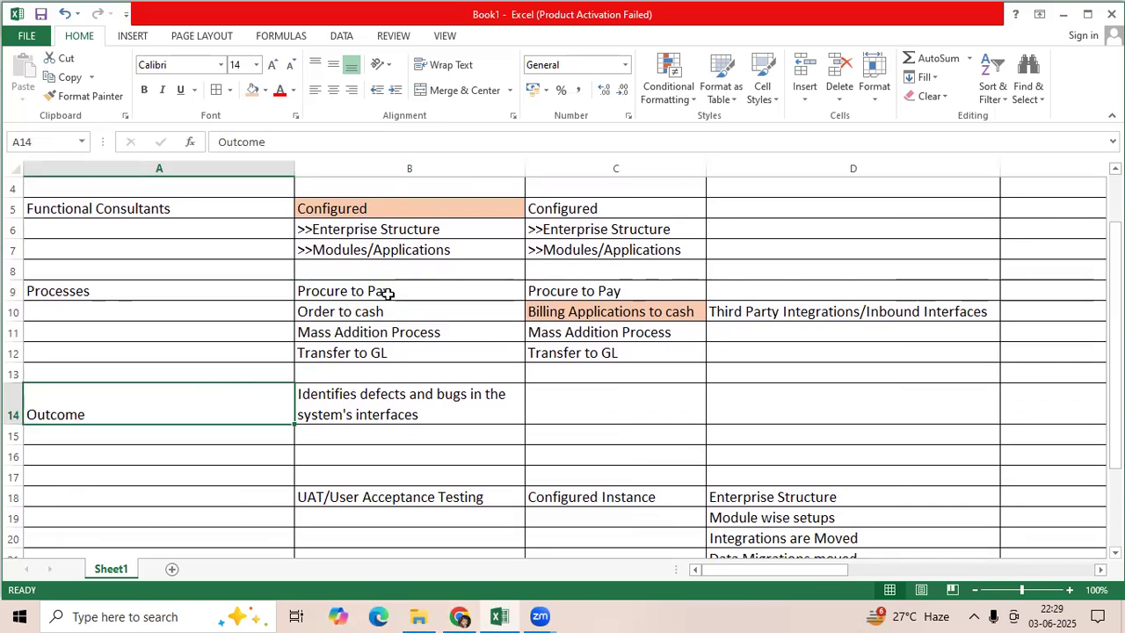
left_click_drag(387, 294, 389, 352)
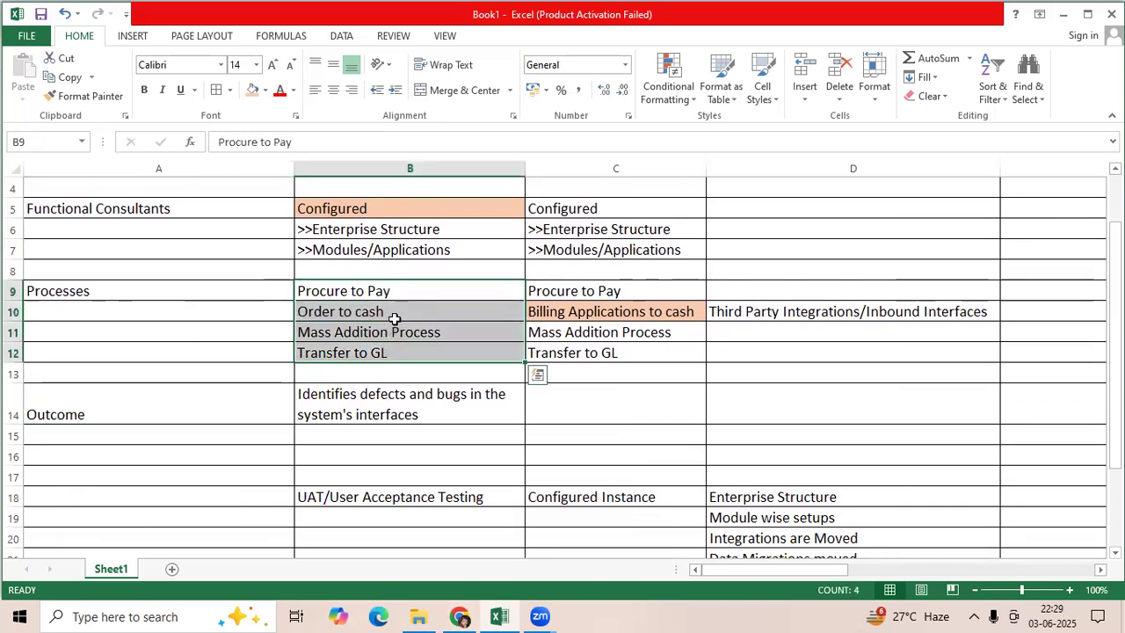
left_click(396, 320)
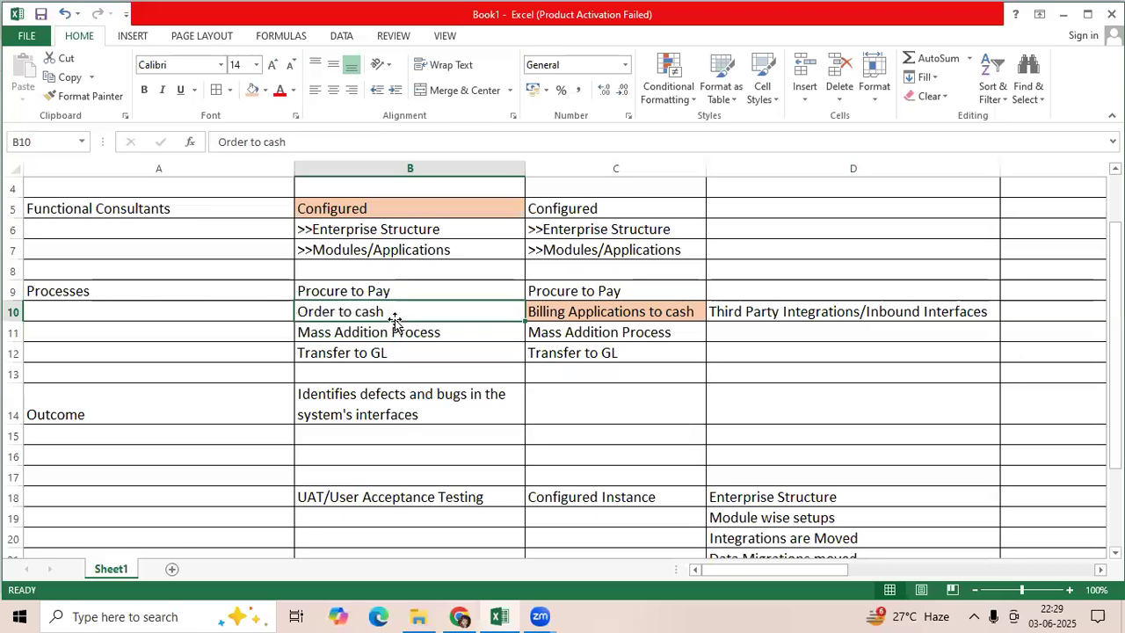
left_click(434, 412)
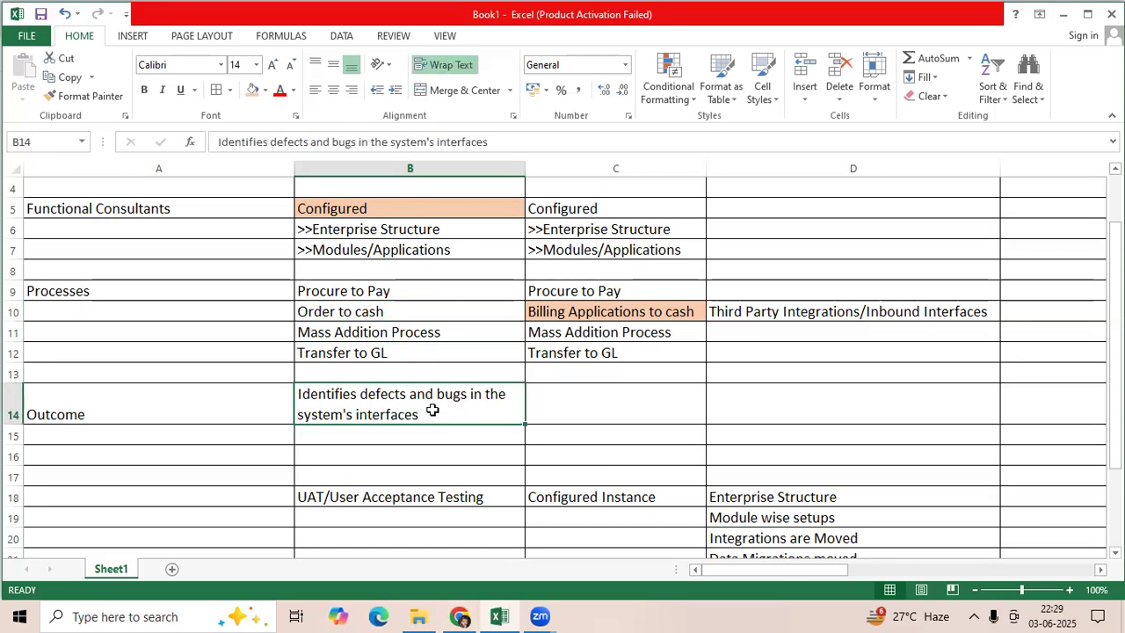
left_click(214, 211)
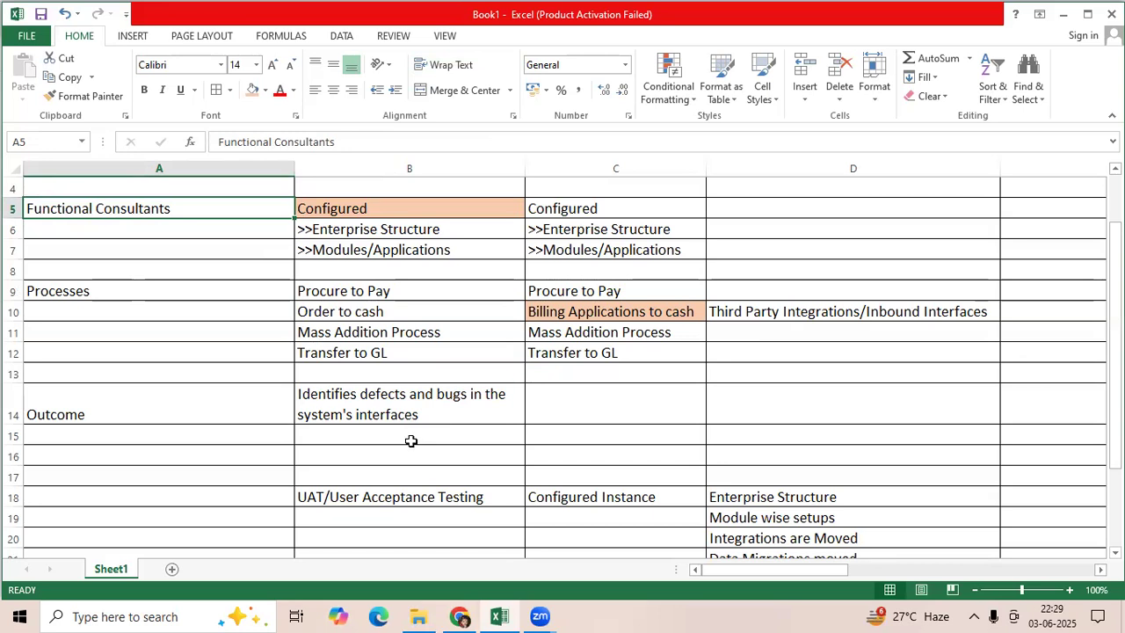
Step: Examine the Retail/Service based Cos column, covering its example companies, configured items, Procure to Pay, Billing Applications to cash and third-party integrations
scroll(410, 439, "up", 1)
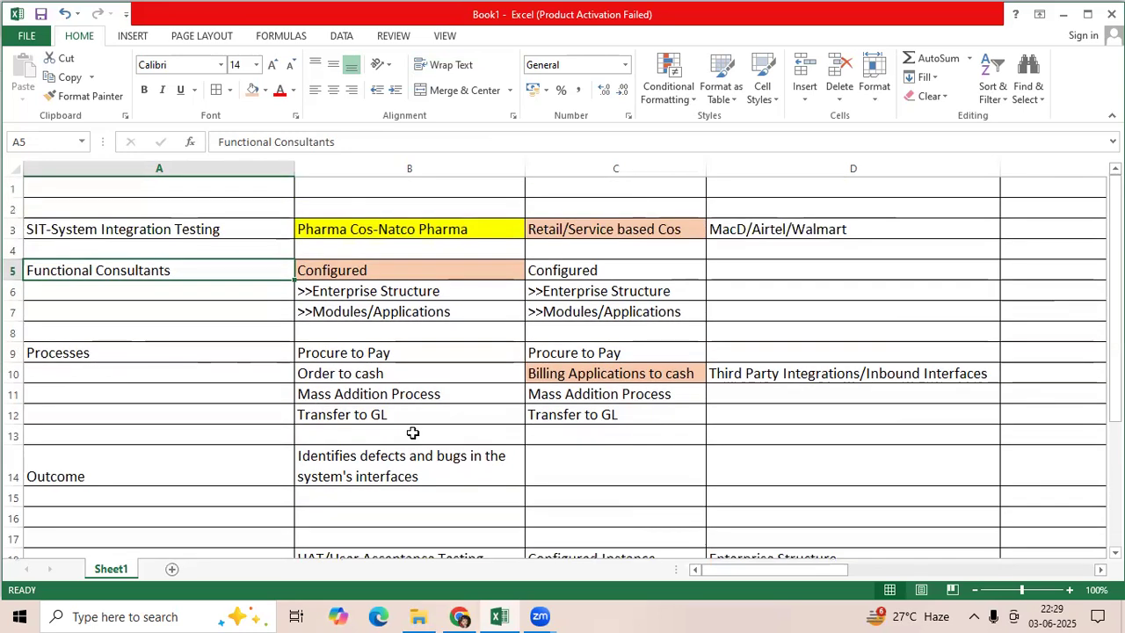
left_click(561, 235)
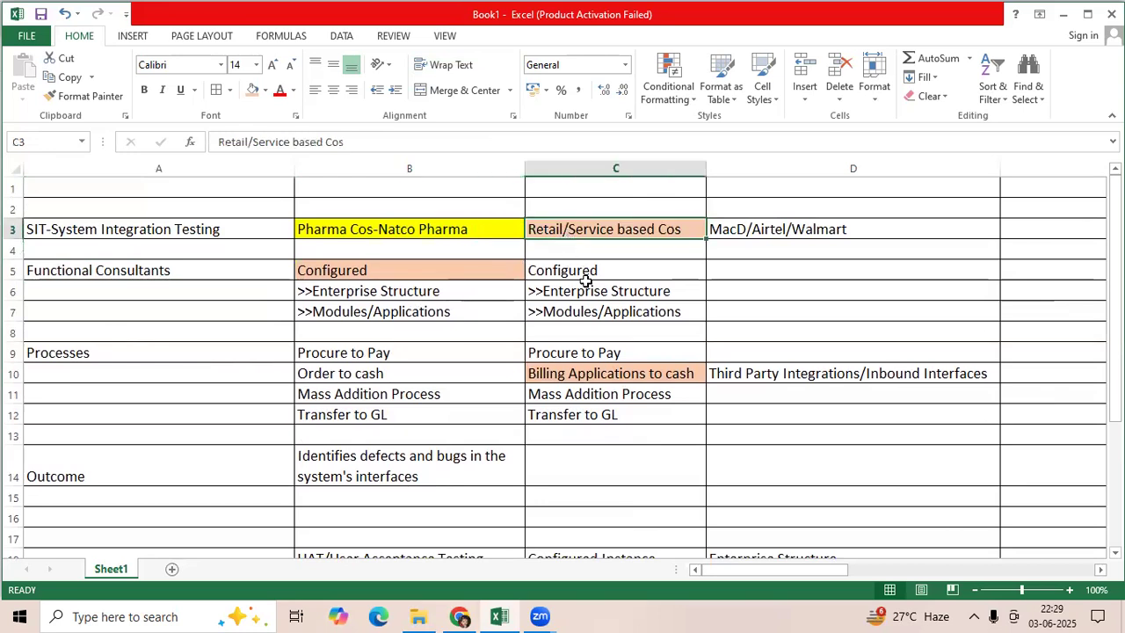
left_click(793, 230)
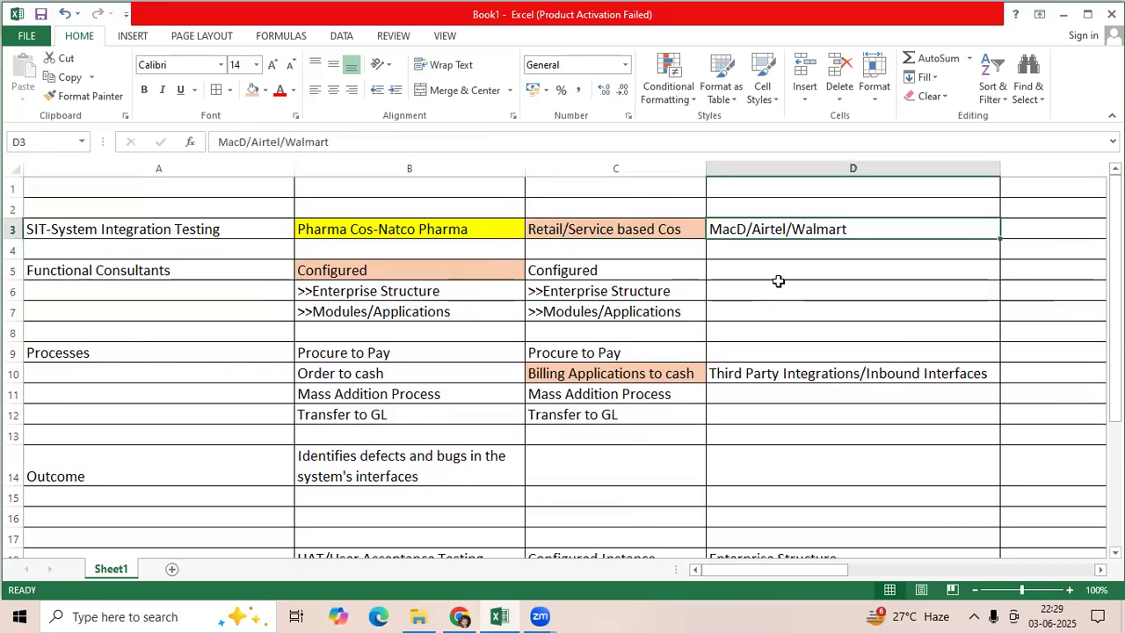
left_click(613, 270)
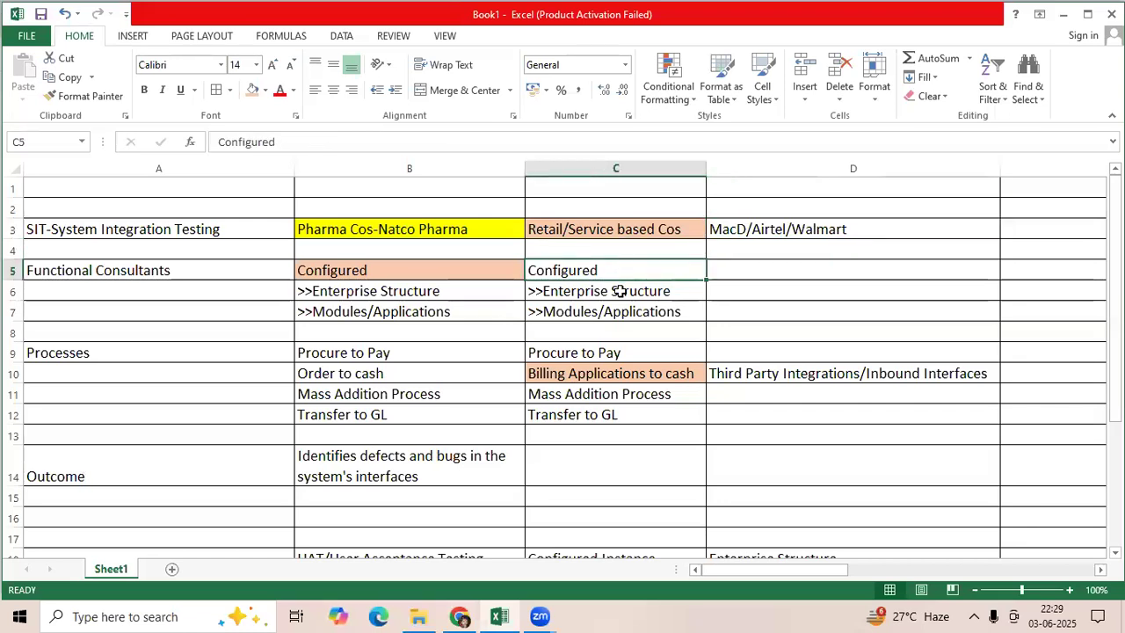
left_click(615, 290)
left_click(620, 315)
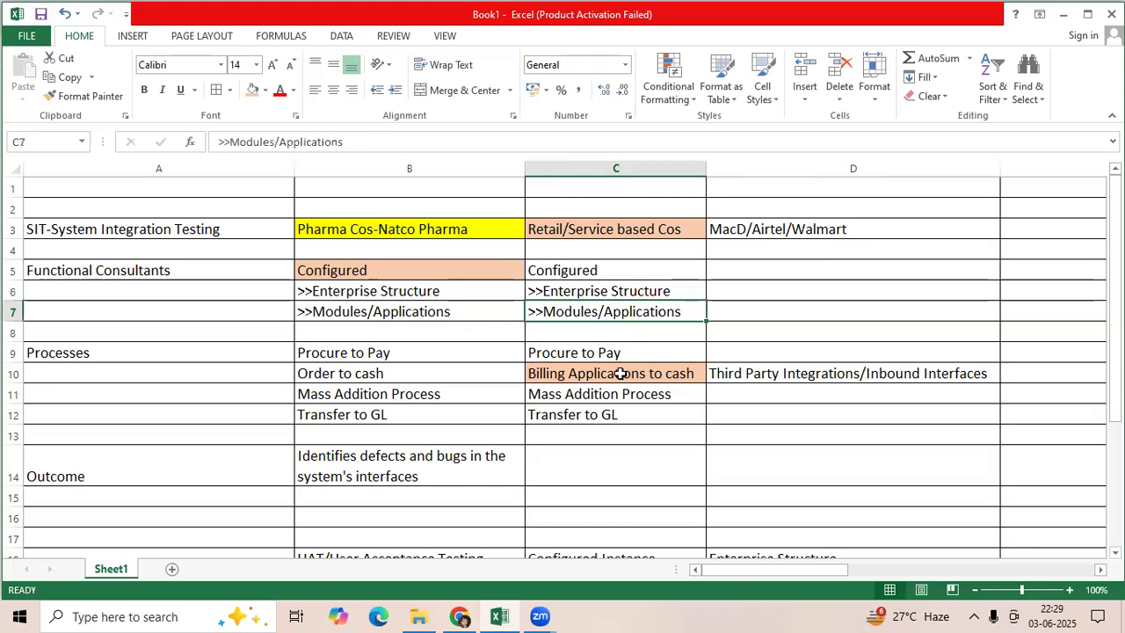
left_click(619, 355)
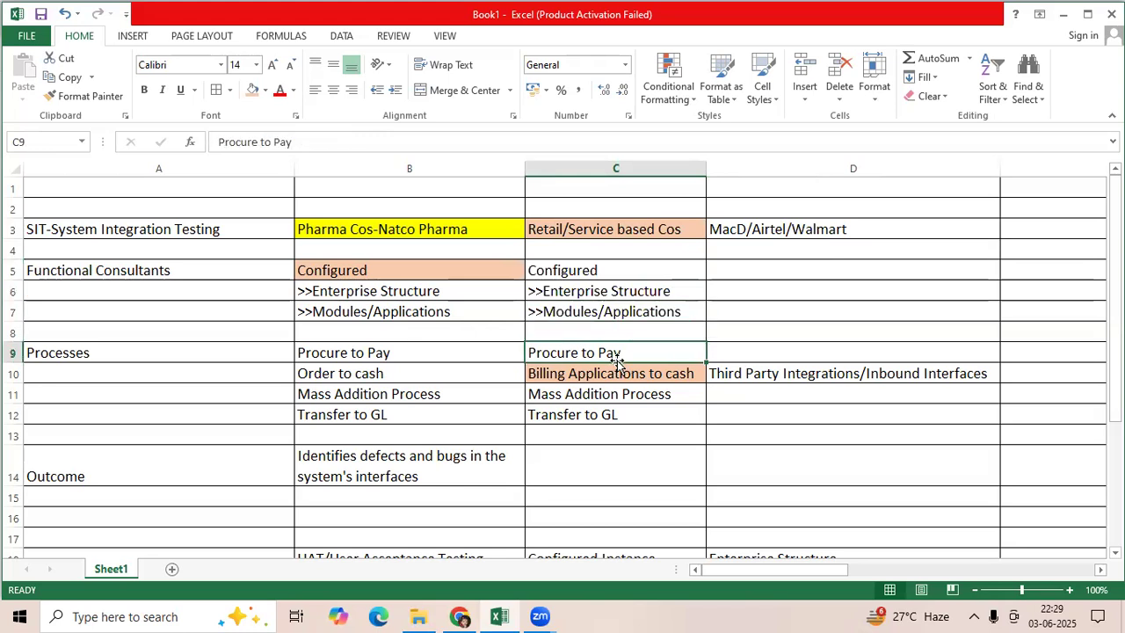
left_click(617, 376)
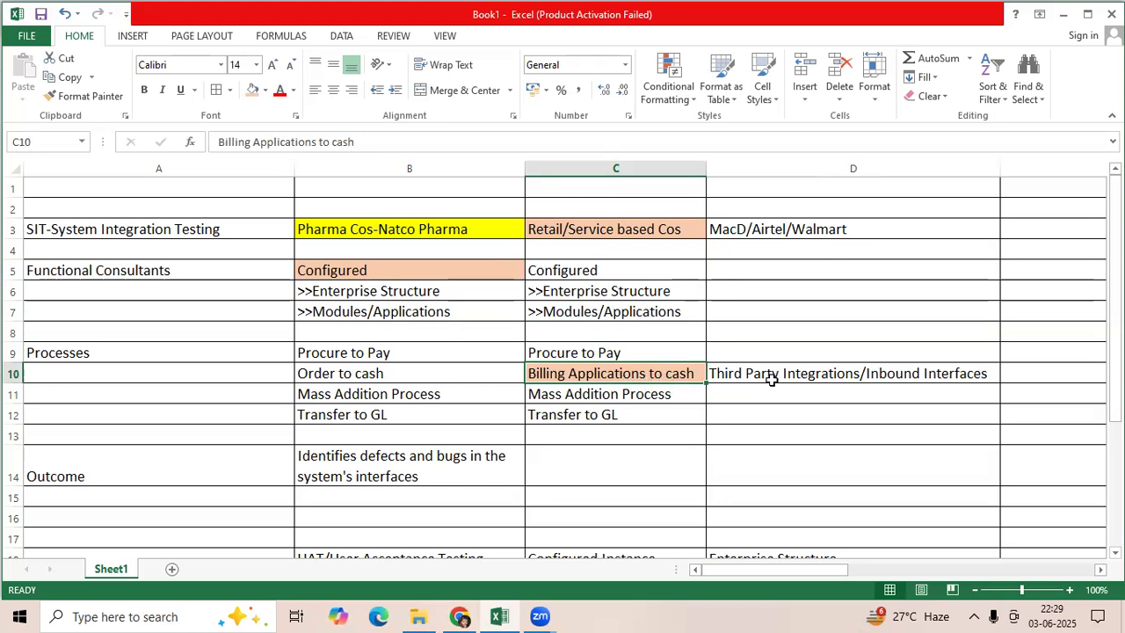
left_click(839, 372)
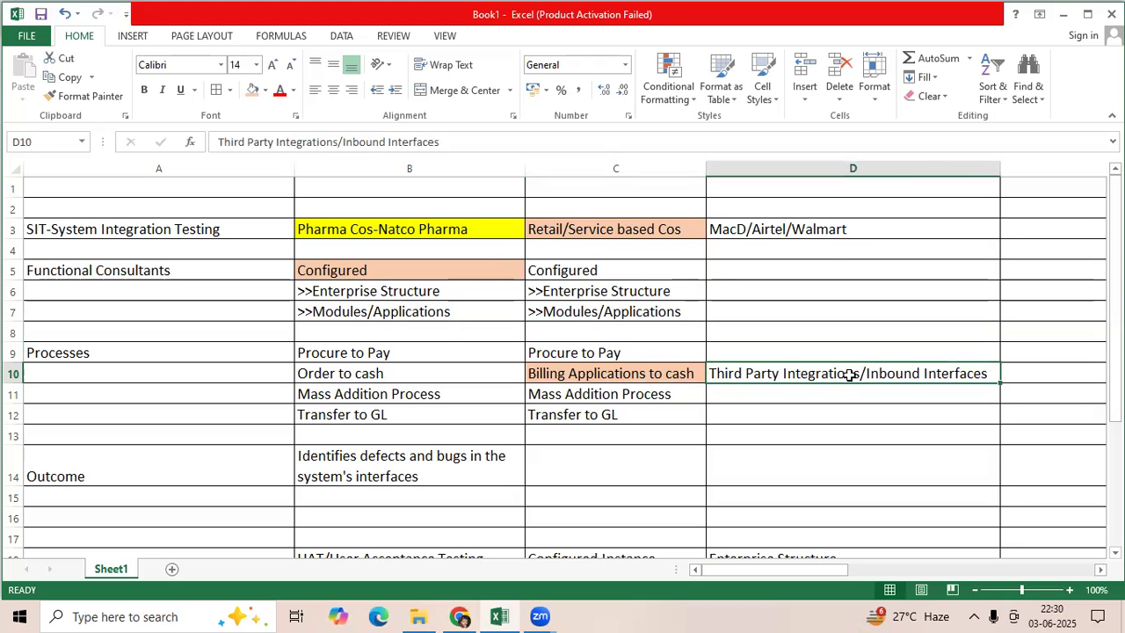
Step: Examine the retail examples MacD/Airtel/Walmart against Billing Applications to cash and Third Party Integrations/Inbound Interfaces in row 10
left_click(815, 228)
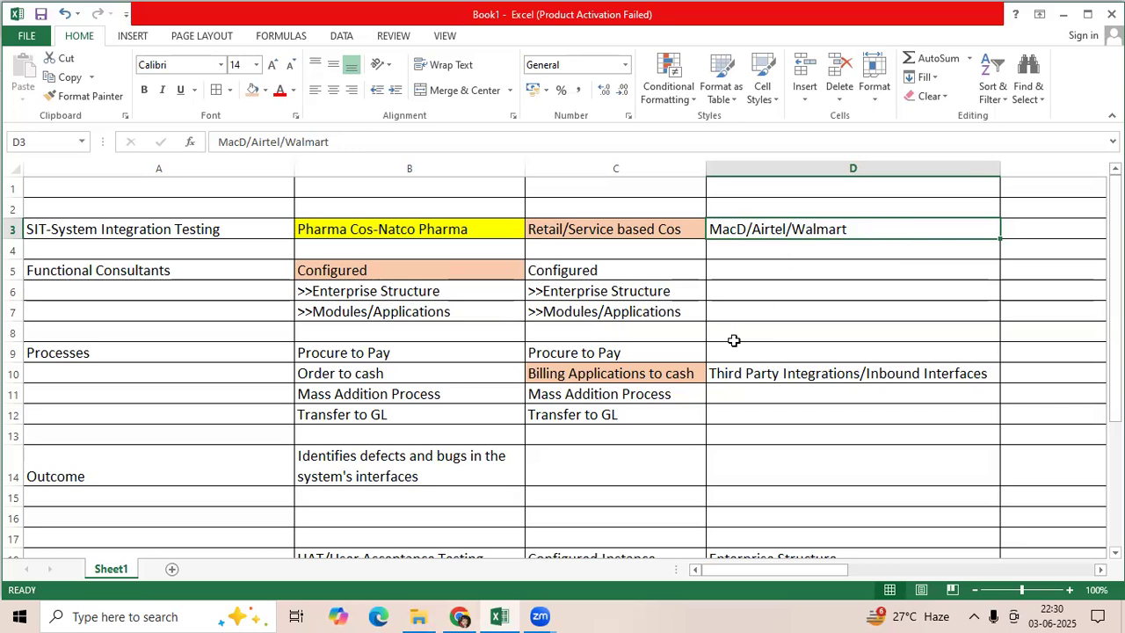
left_click(842, 375)
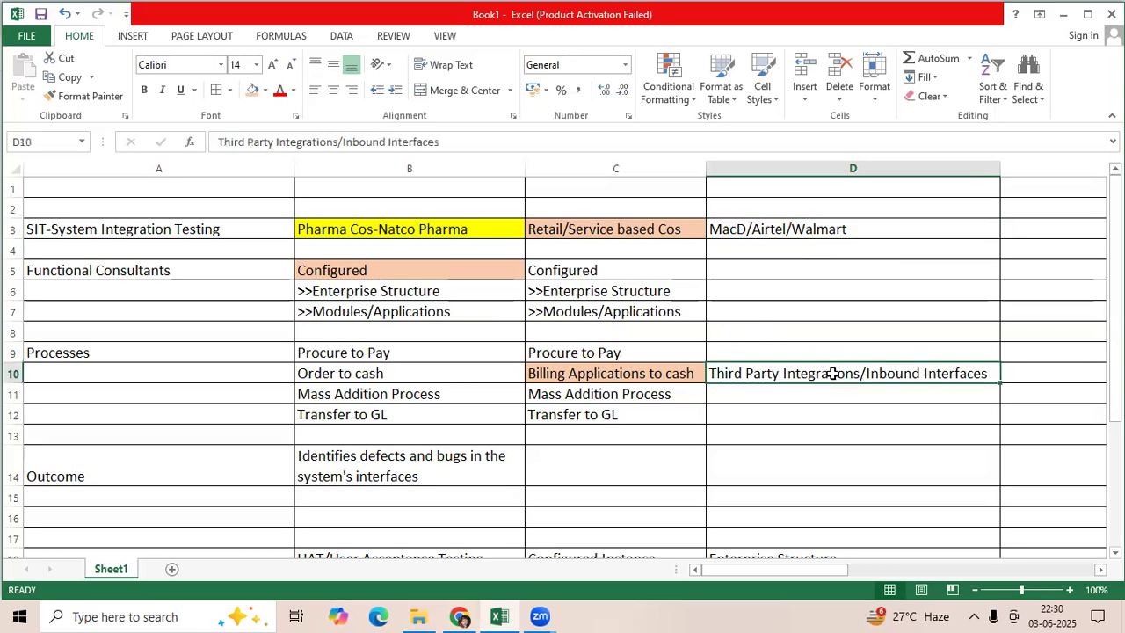
left_click(820, 230)
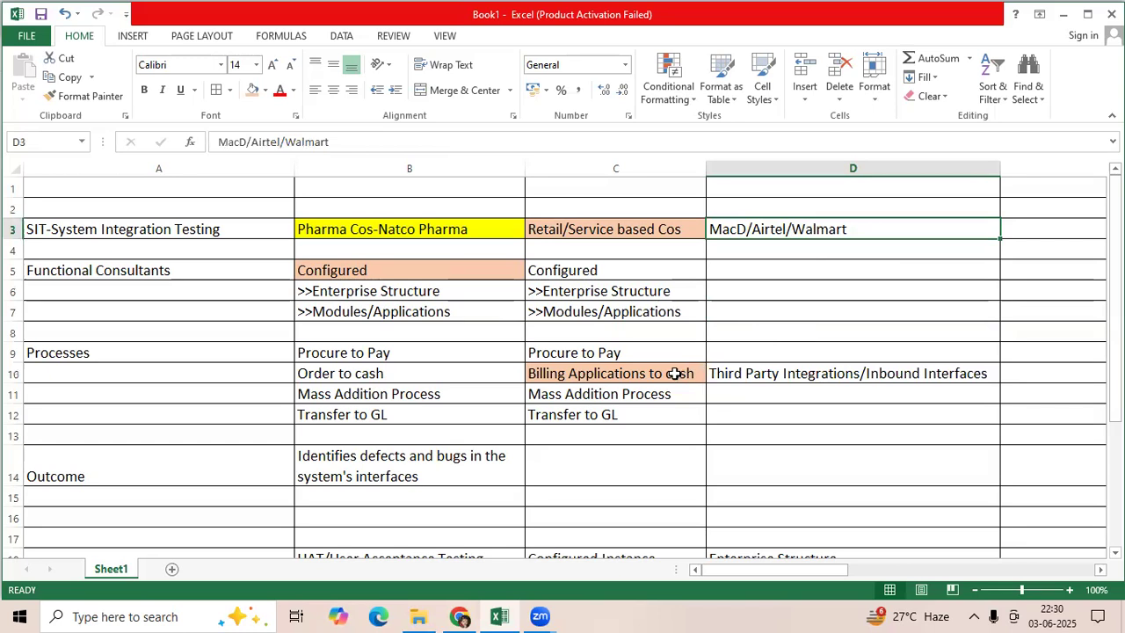
left_click(677, 373)
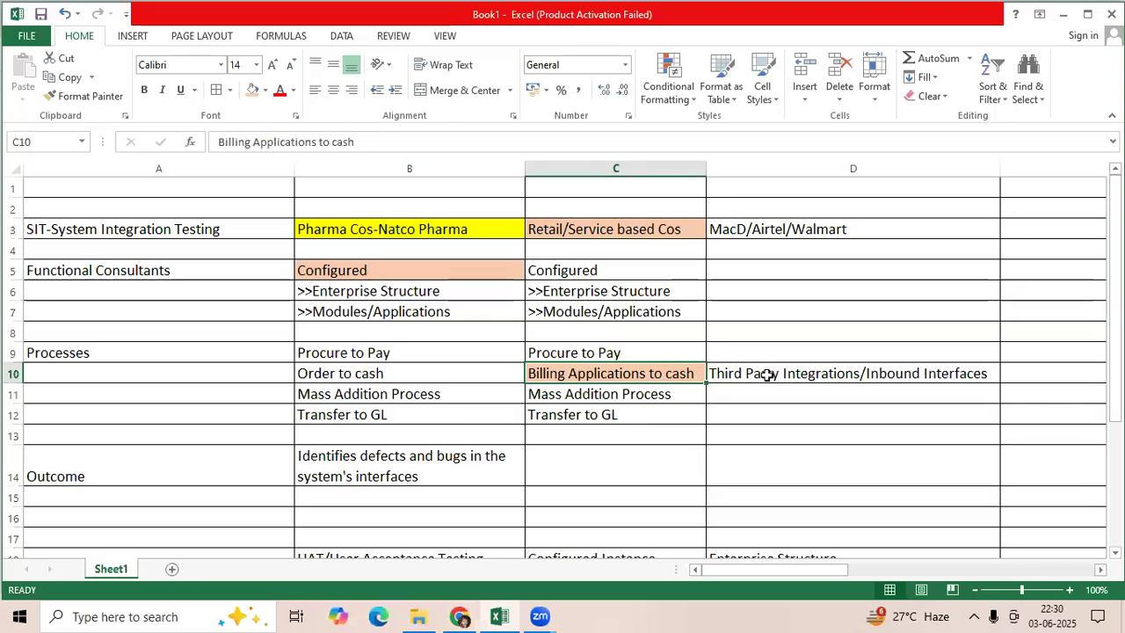
left_click(672, 391)
left_click(644, 373)
Step: Examine the SIT-System Integration Testing heading in relation to the retail Procure to Pay, billing and third-party integration entries
left_click(195, 225)
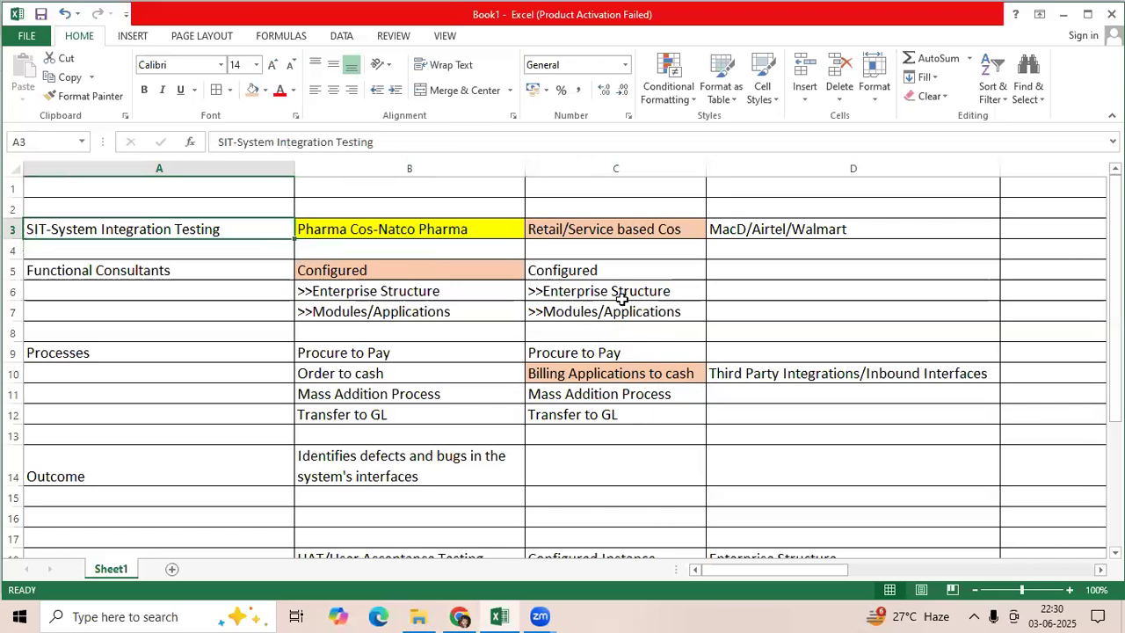
left_click(631, 355)
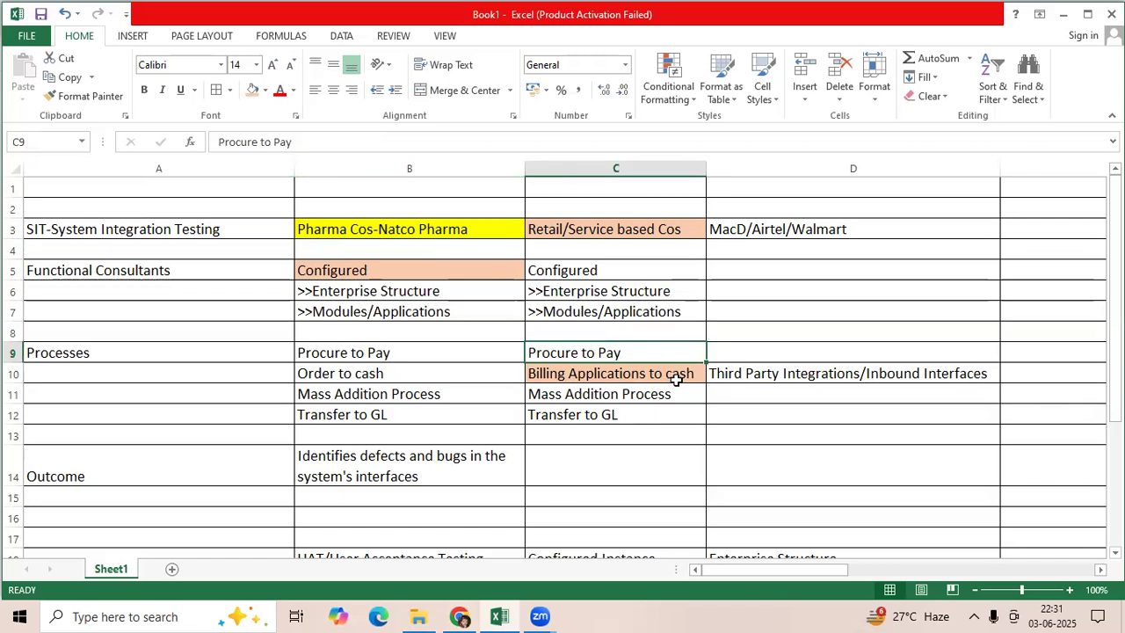
left_click(753, 377)
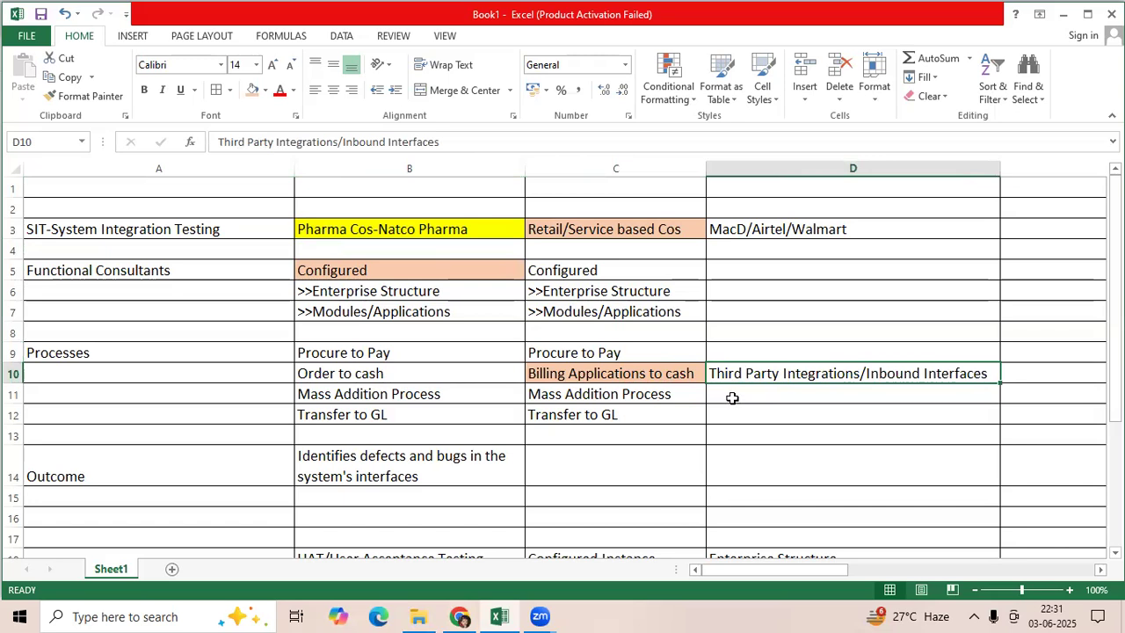
left_click(666, 373)
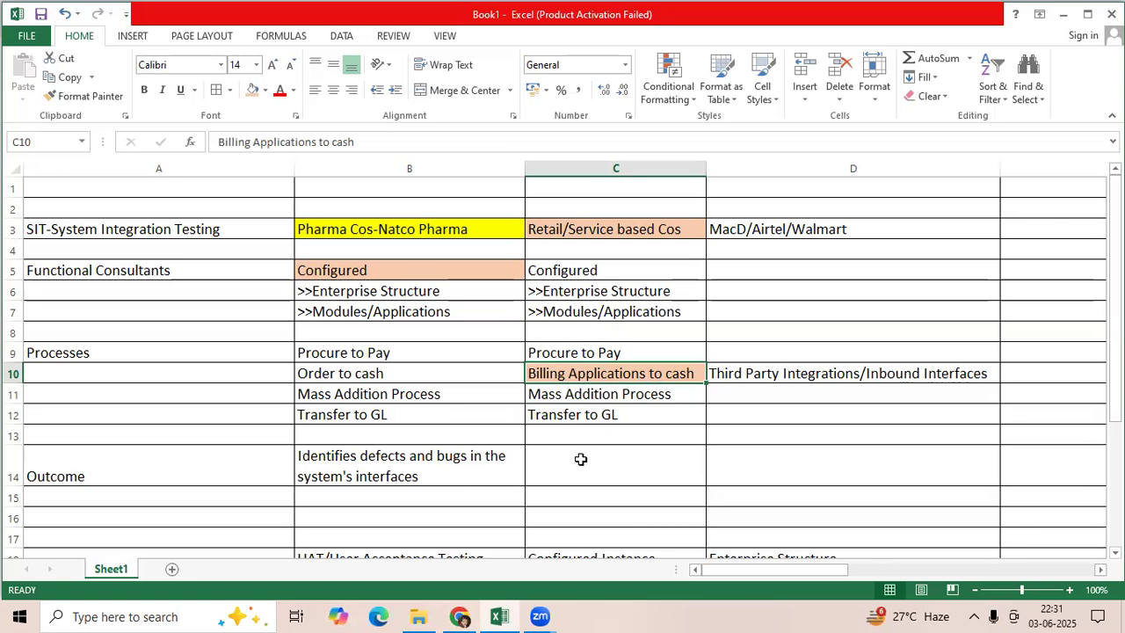
Step: Examine the UAT/User Acceptance Testing section in row 18 and its configured-instance items down to Data Migrations moved
scroll(581, 459, "down", 2)
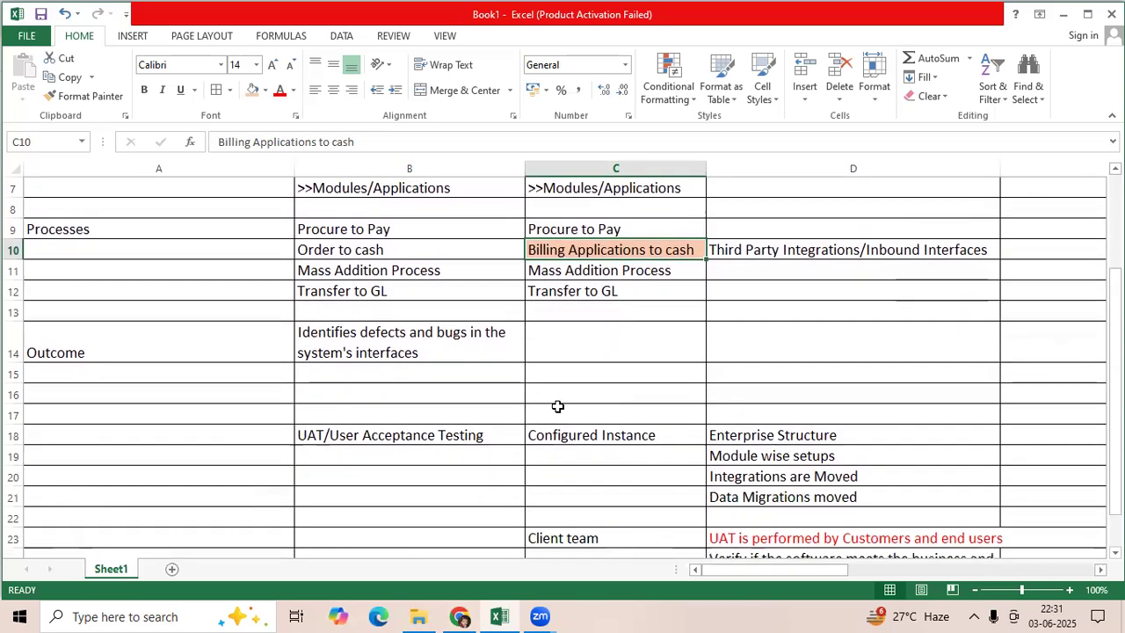
scroll(557, 406, "down", 1)
left_click(484, 376)
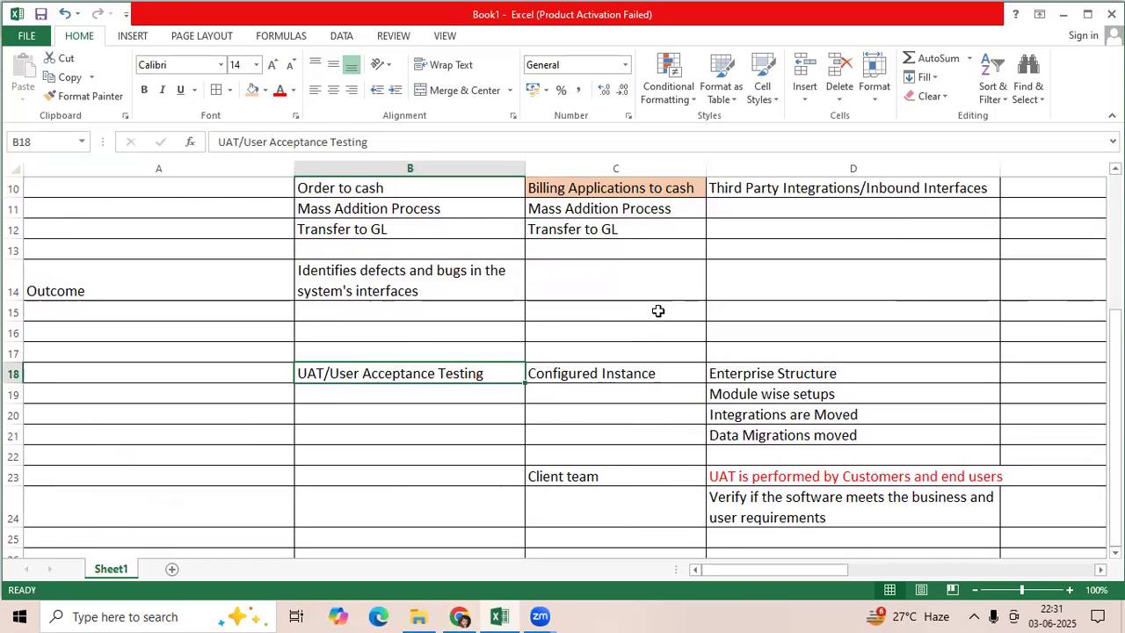
scroll(657, 316, "up", 2)
scroll(658, 359, "down", 2)
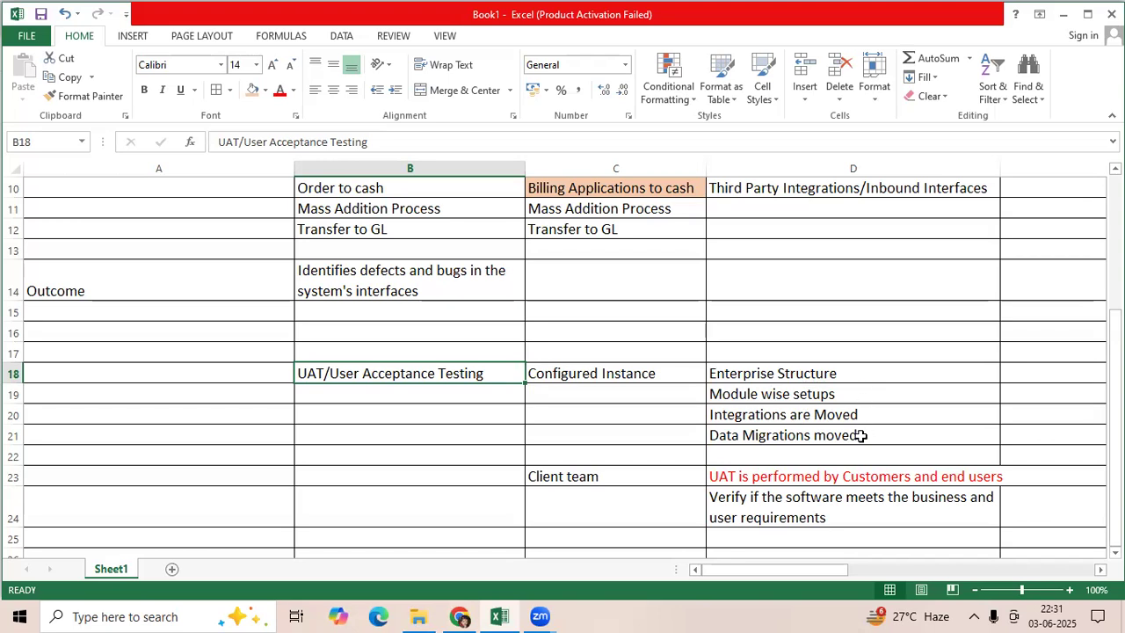
left_click(857, 436)
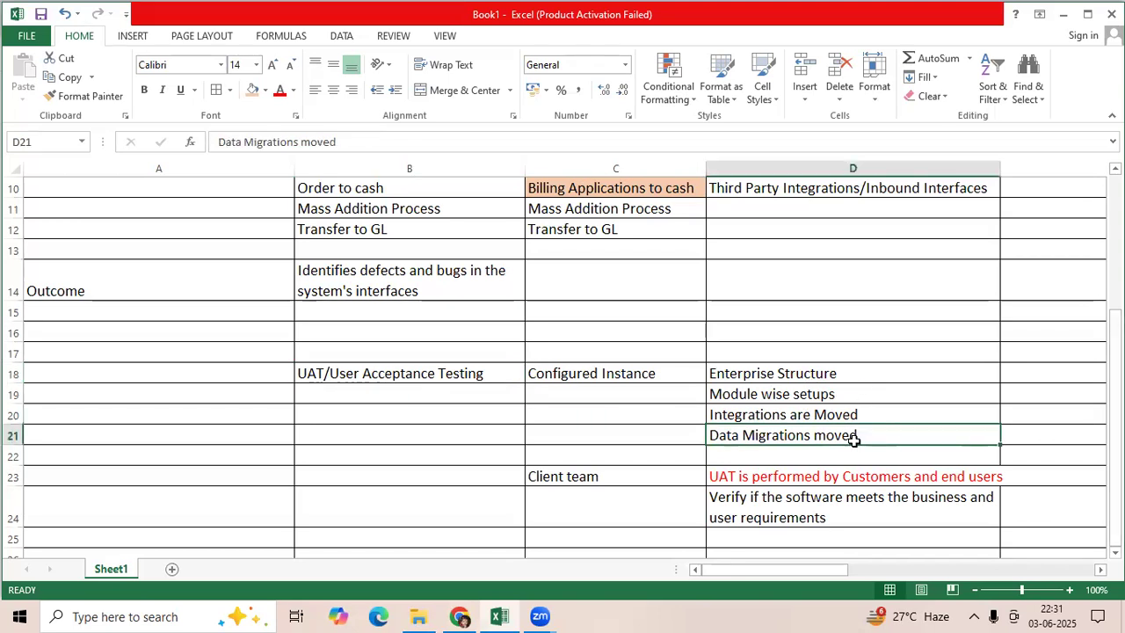
Step: Examine the Client team entries in D23:D24 on who performs UAT and what it verifies, alongside the configured items in D18:D21
scroll(852, 437, "down", 2)
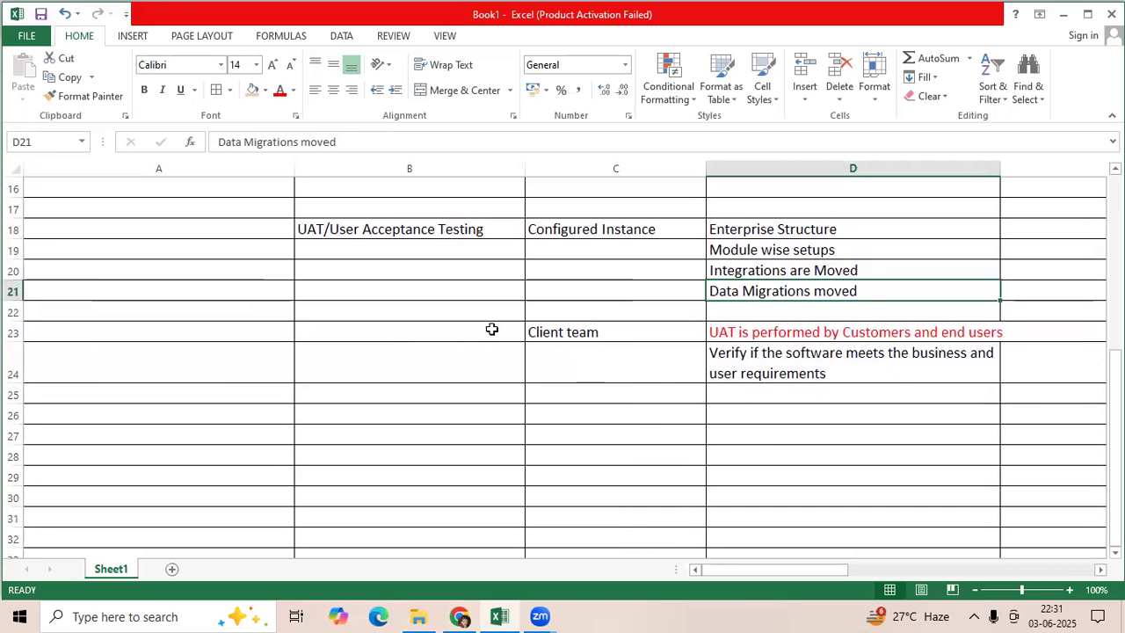
left_click(576, 334)
left_click(749, 337)
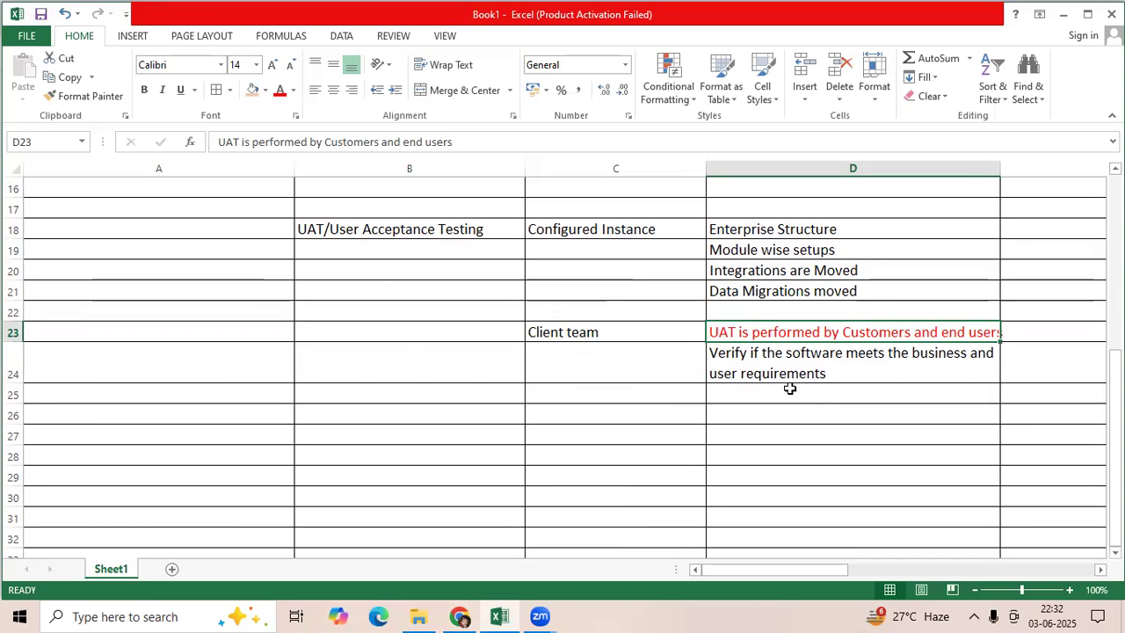
left_click(763, 364)
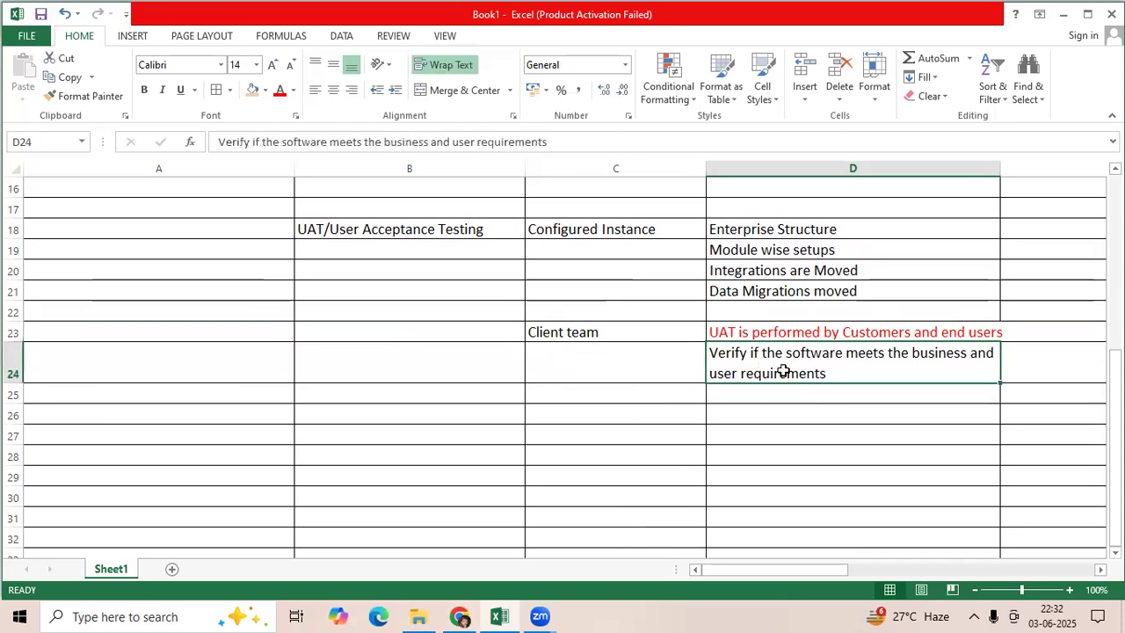
left_click_drag(826, 237, 829, 293)
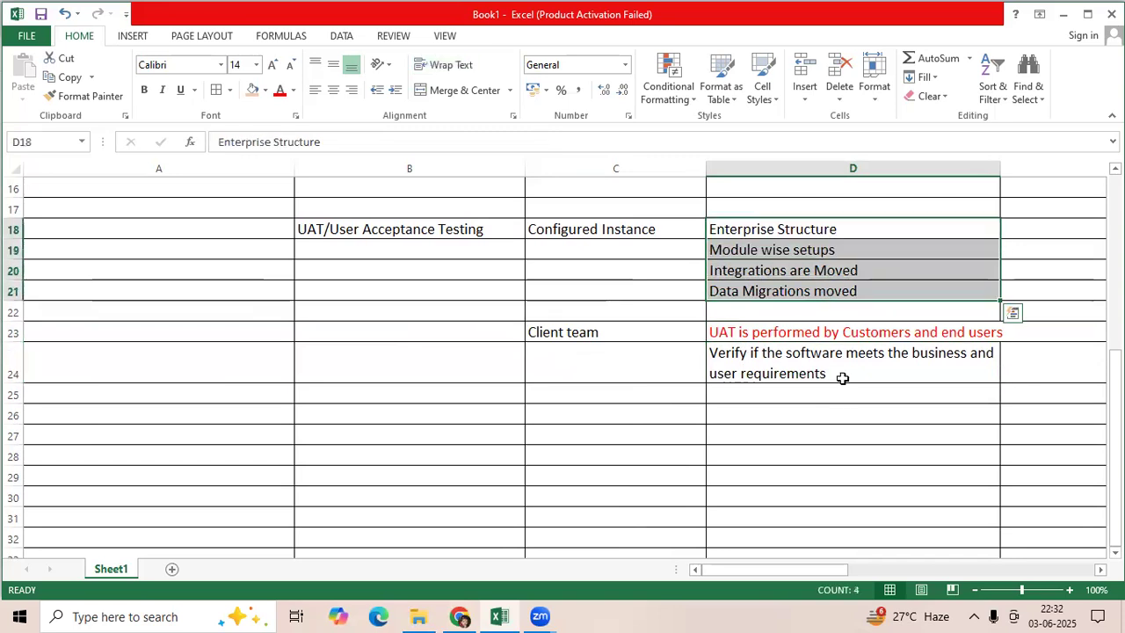
left_click(842, 374)
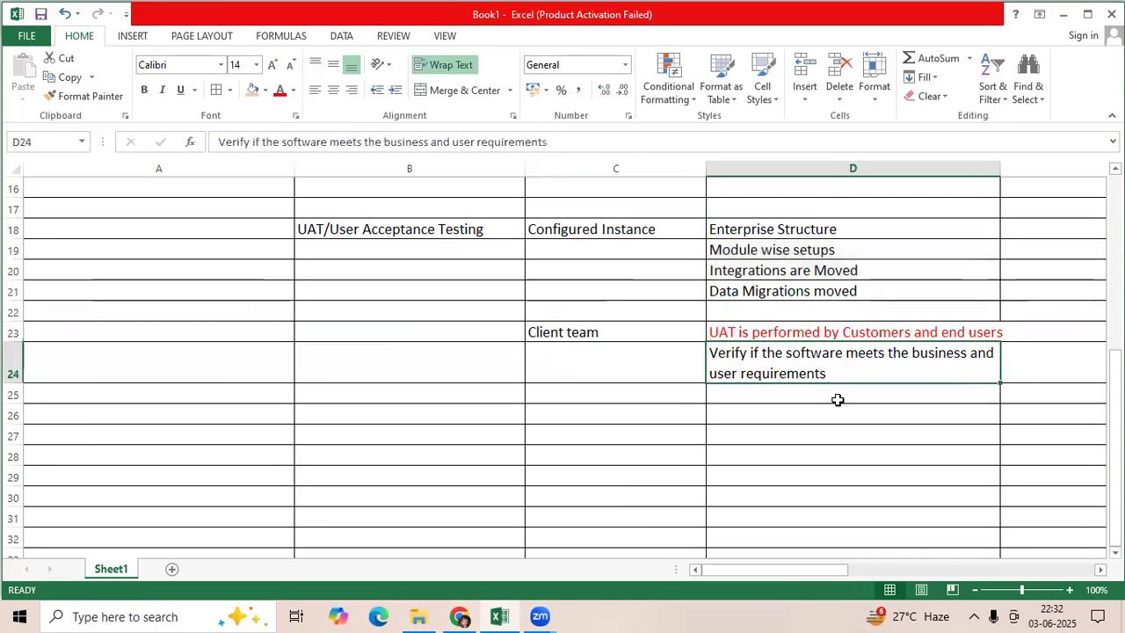
Step: Enter the UAT activities Journal Creation, Invoice creation and Payment creation in D26:D28, below the user requirements entry
left_click(765, 418)
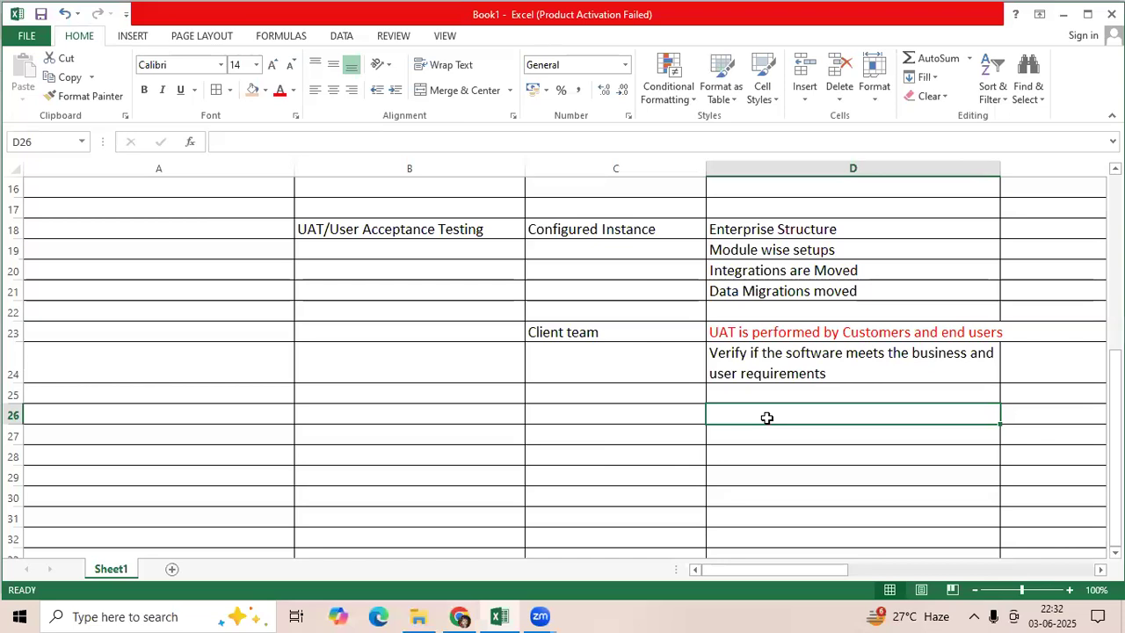
type("Jo")
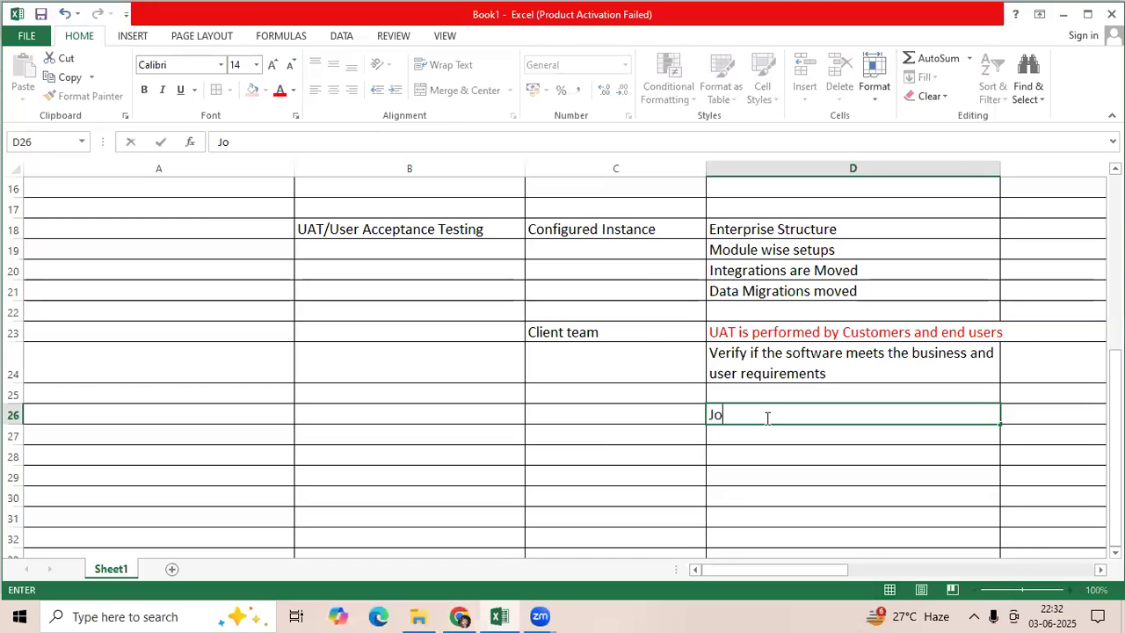
type("urnal Creation")
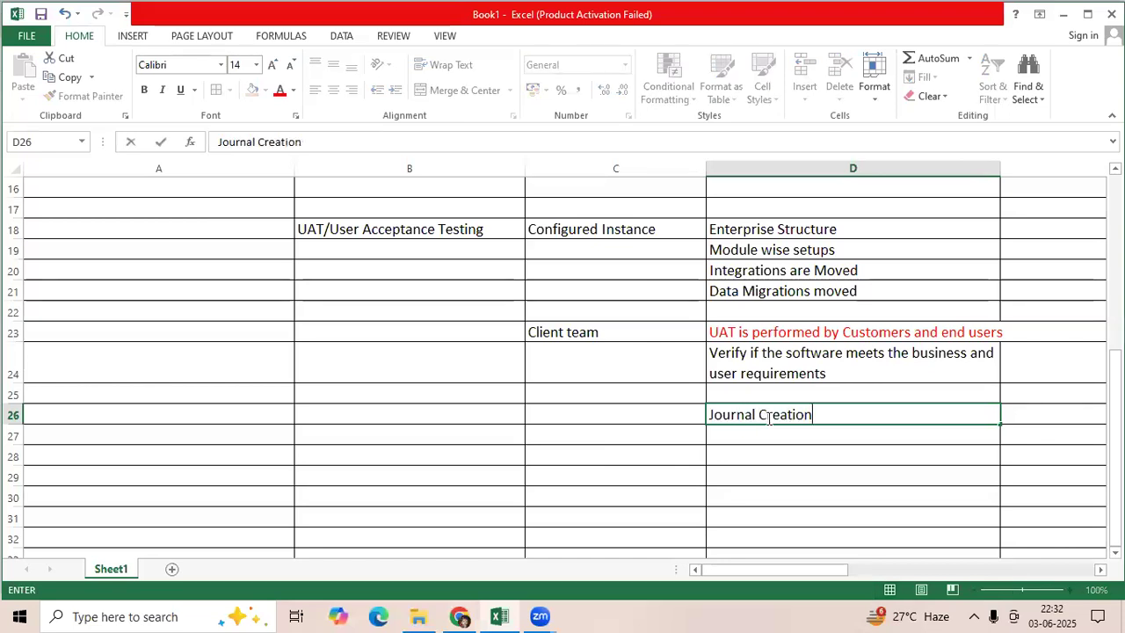
key("Return")
type("Invo")
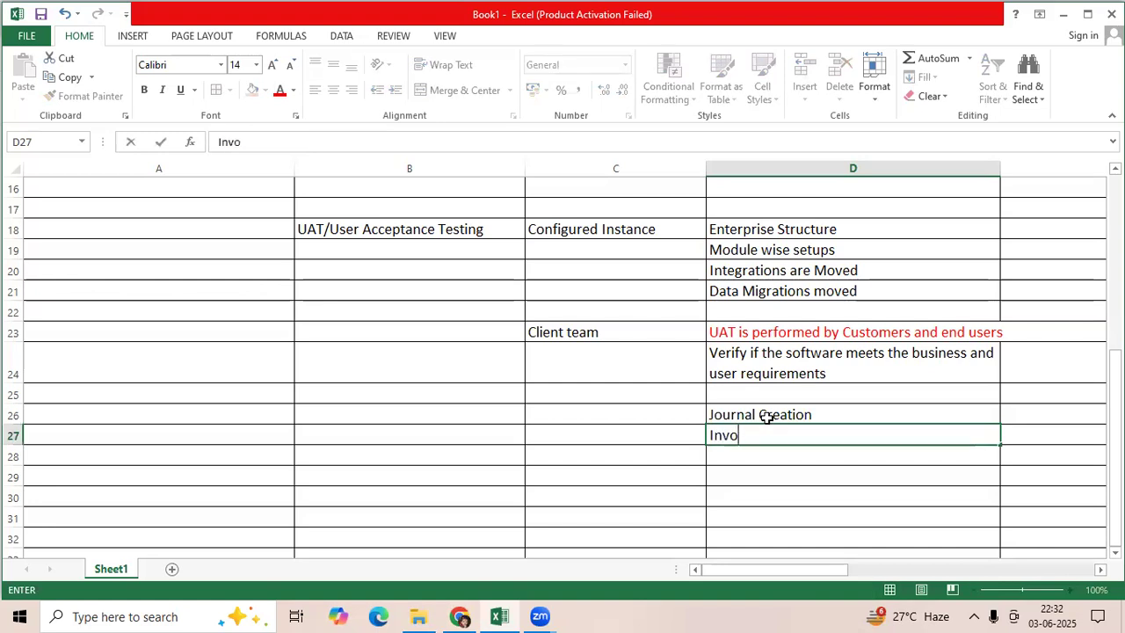
type("ice creation")
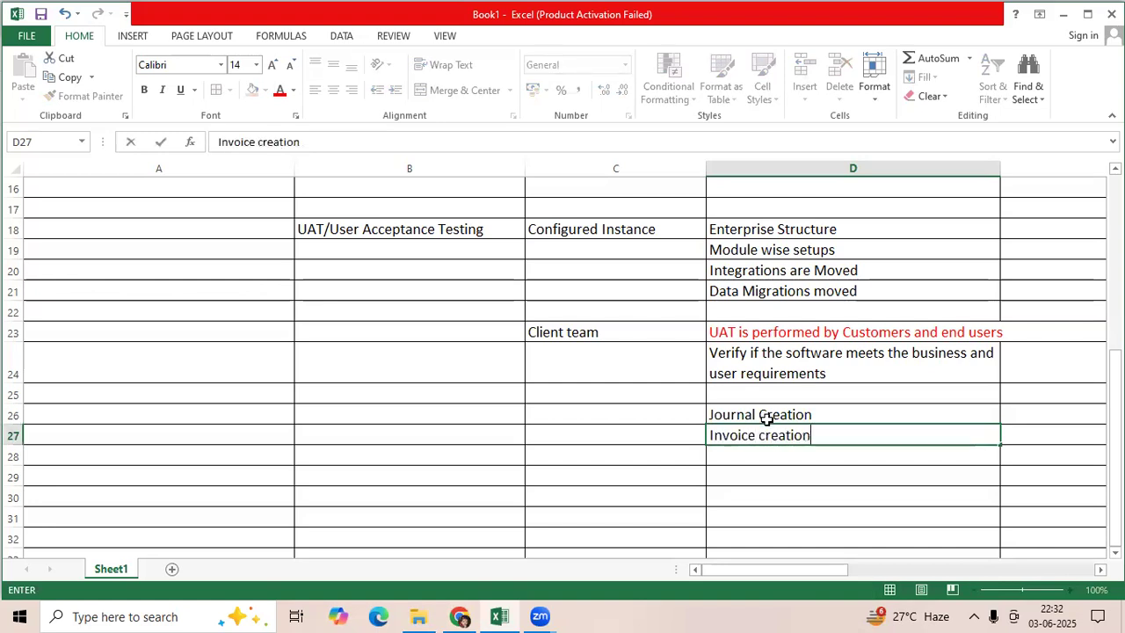
key("Return")
type("Payme")
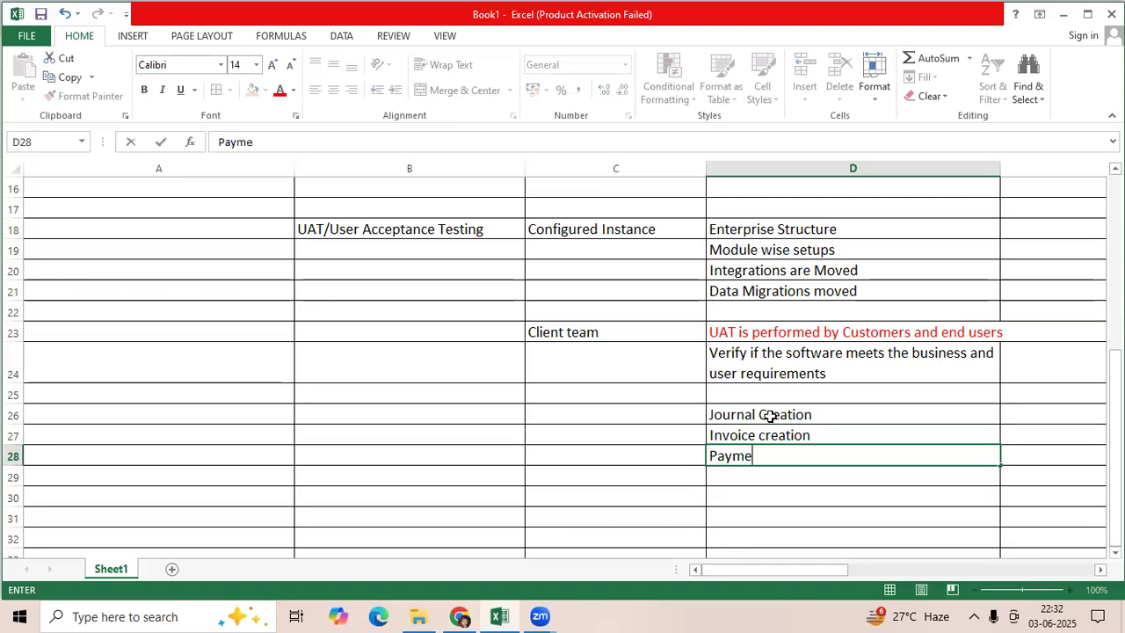
type("nt creation")
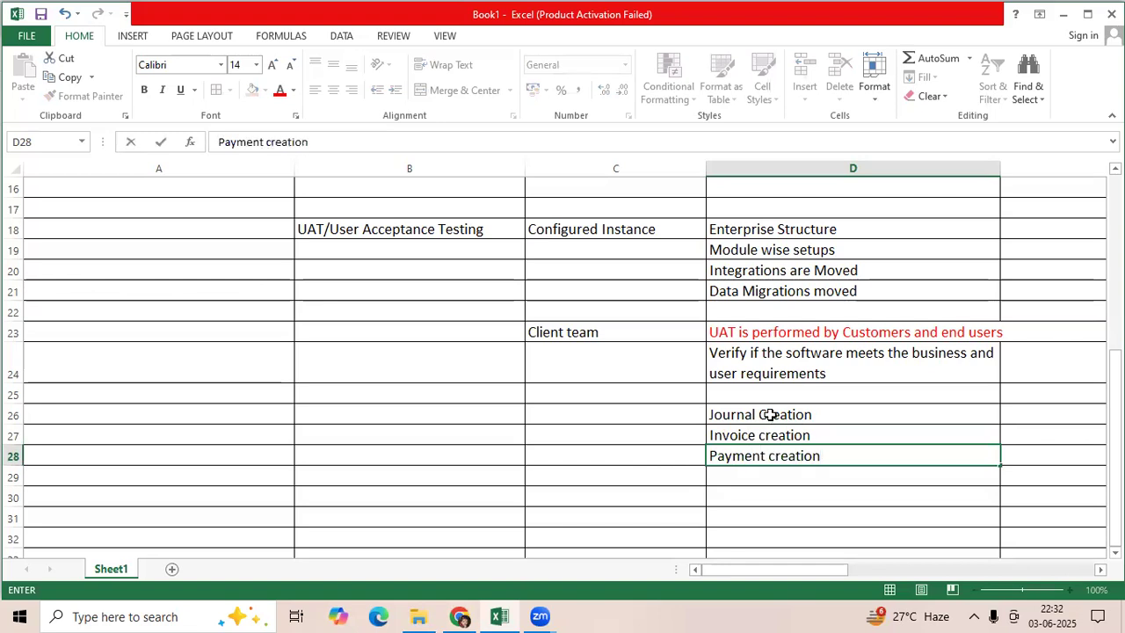
key("Return")
Step: Add Customer creation and Supplier creation to the UAT activities list in D29:D30
type("Custo")
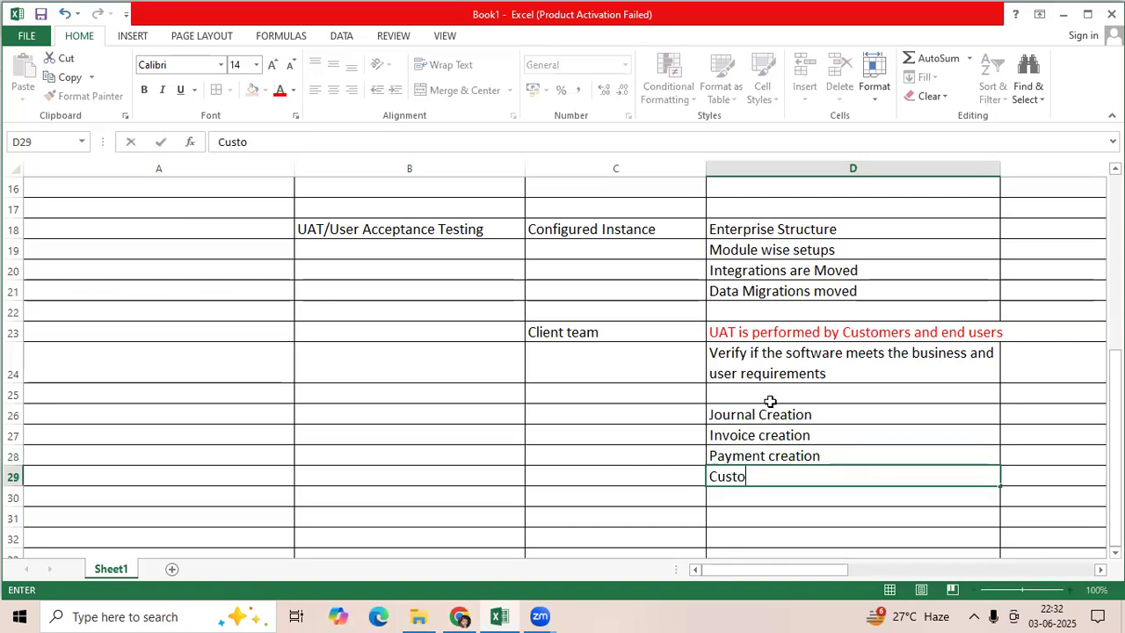
type("mer creation")
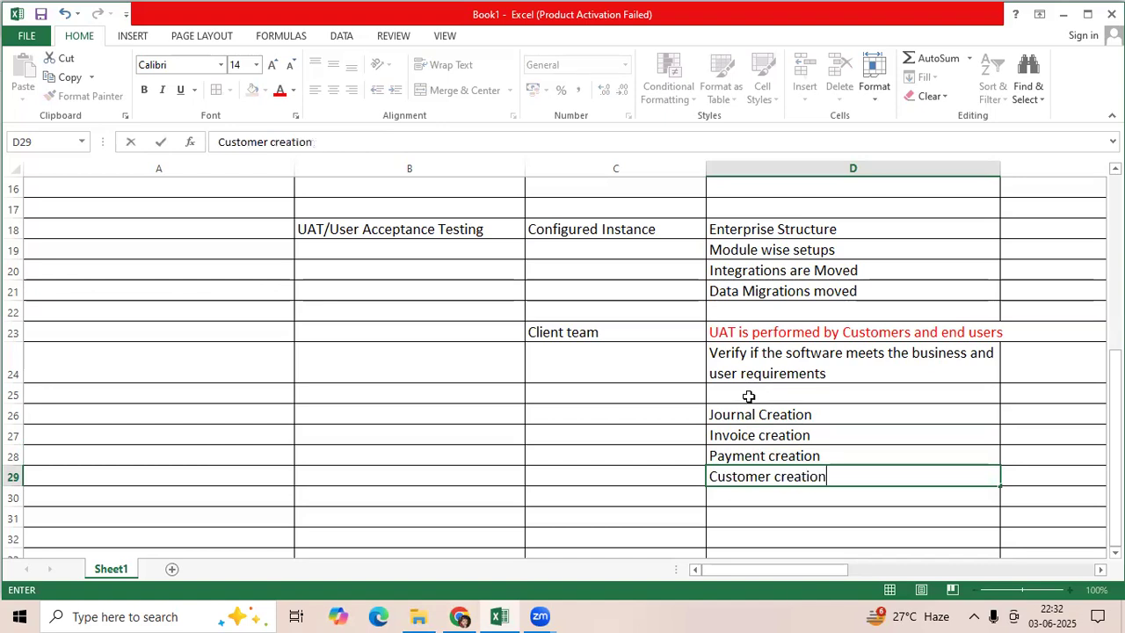
key("Return")
type("Sup")
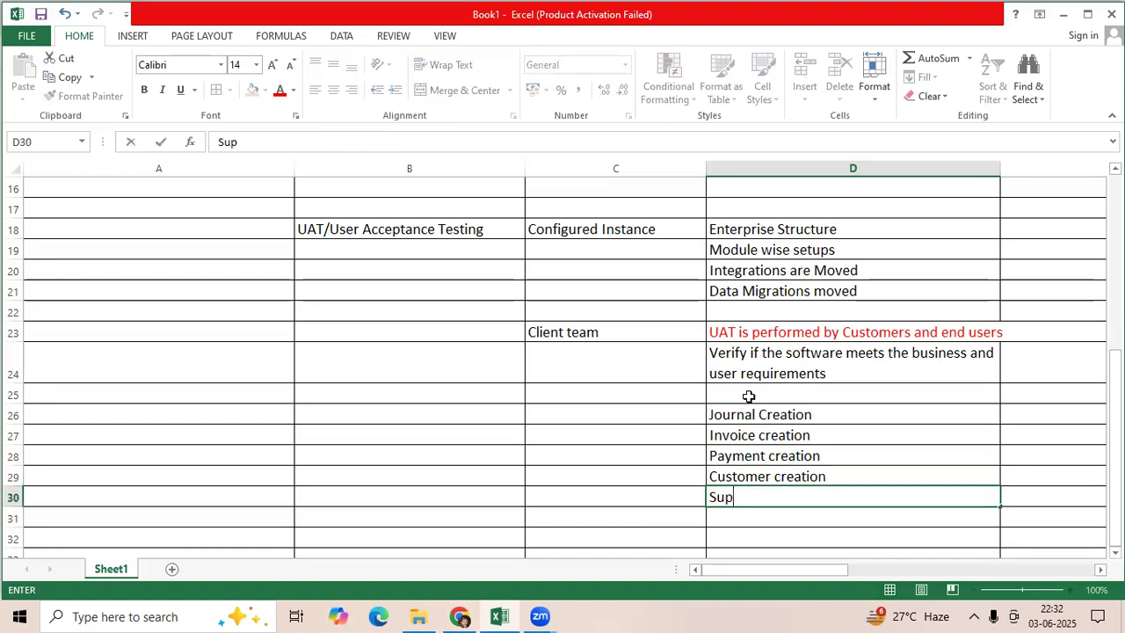
type("plier creation")
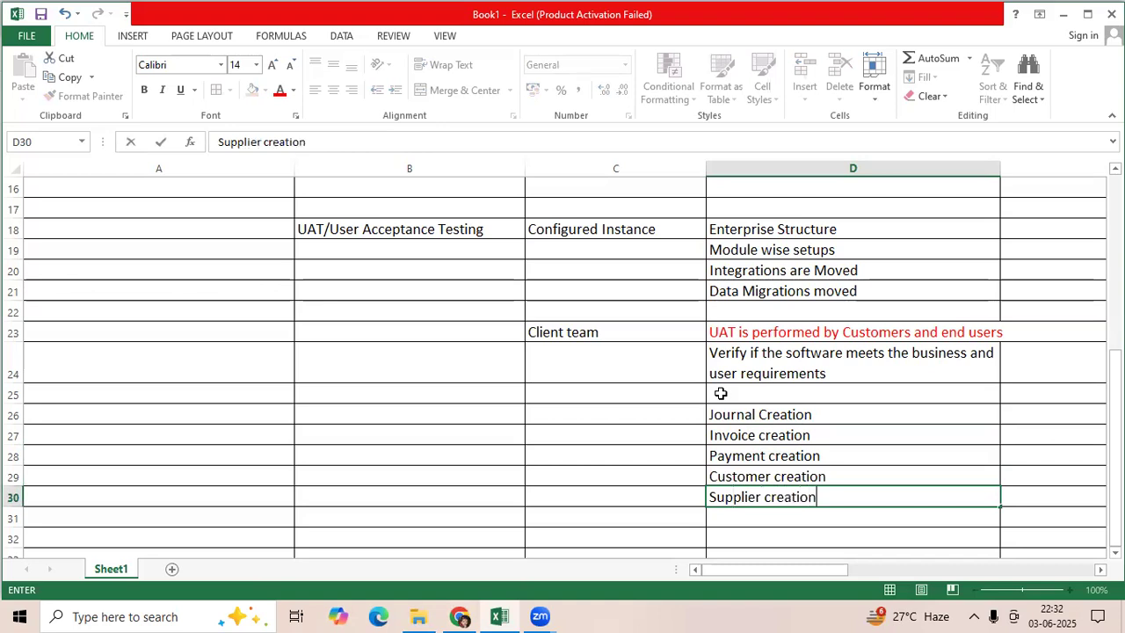
key("Return")
Step: Add Reports submission and period closures to the UAT activities list in D31:D32
type("Report")
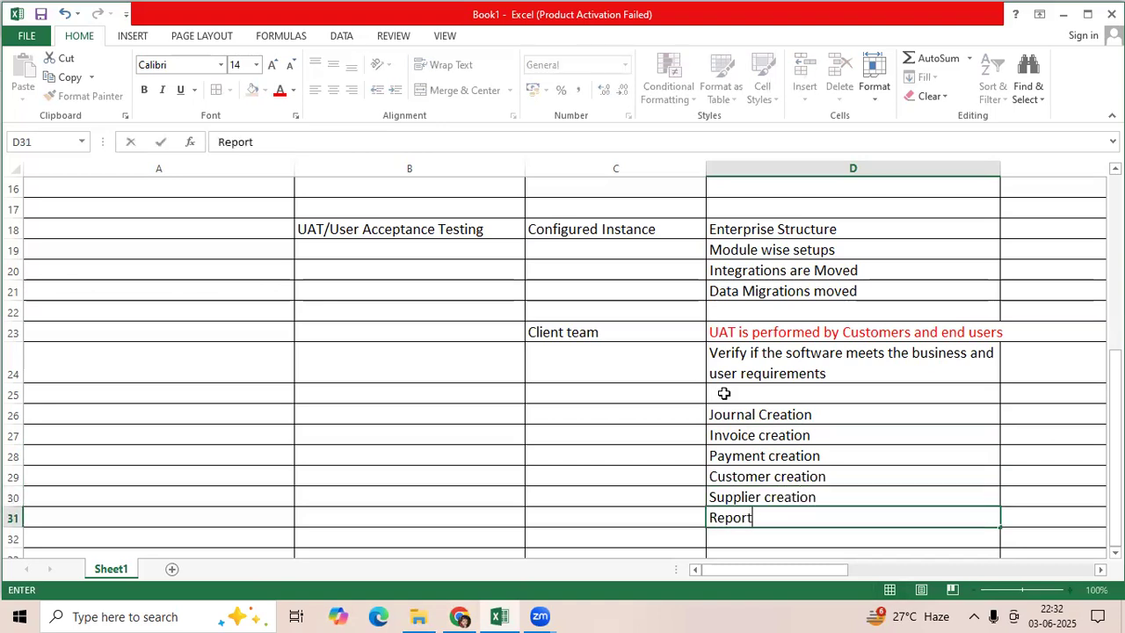
type("s submis")
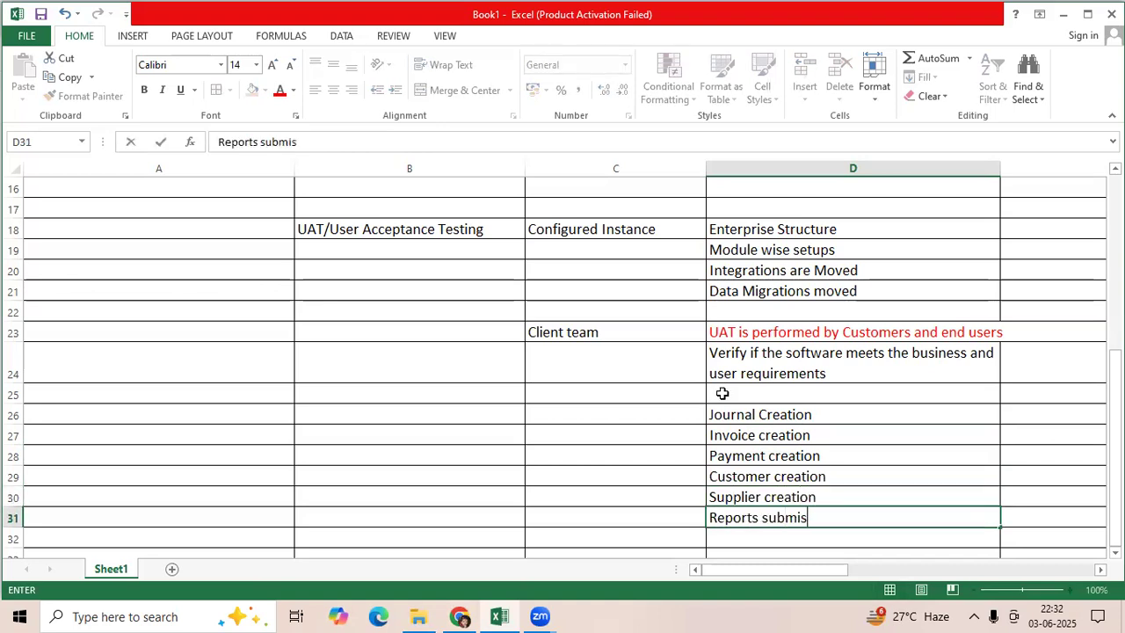
type("sion")
key("Return")
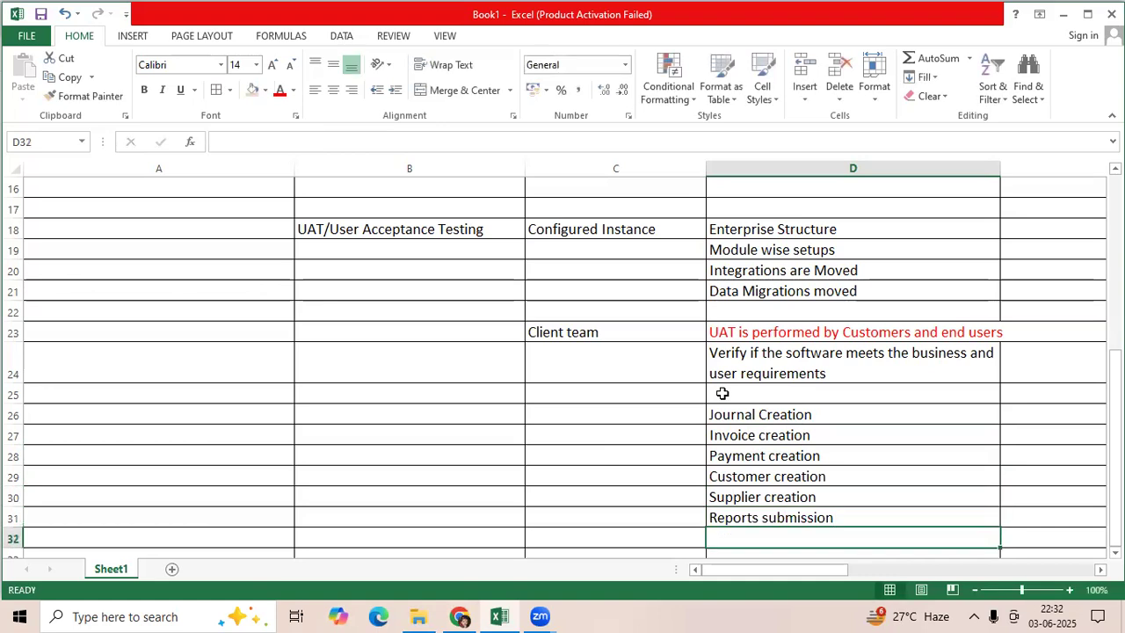
type("period closures")
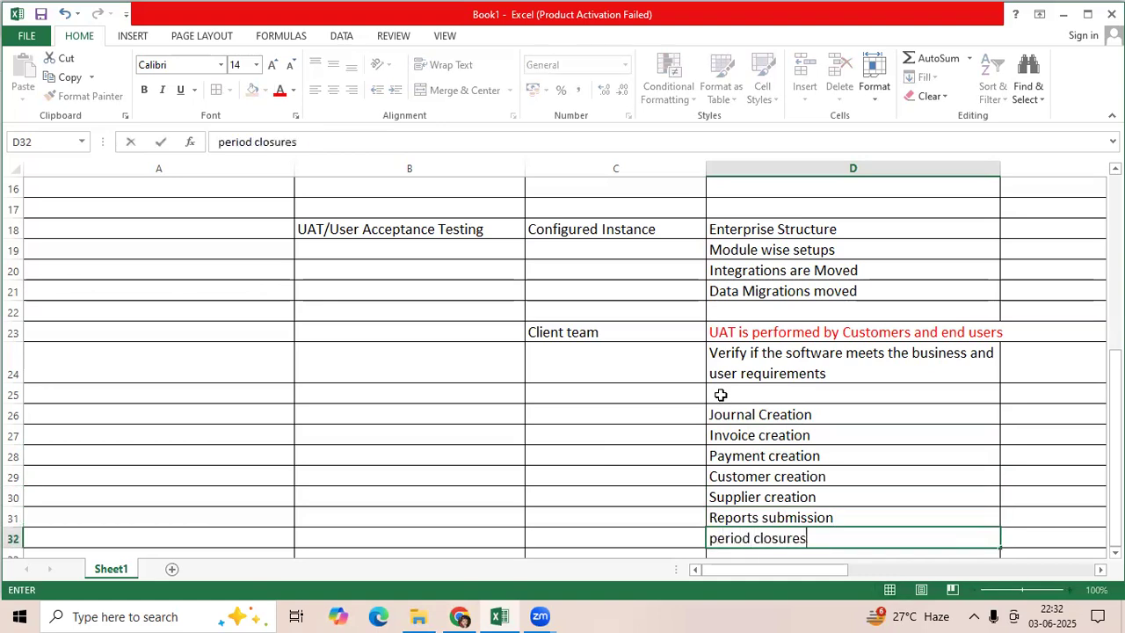
key("Return")
Step: Enter Reconcilations in D33 as the next UAT activity, correcting the word's ending
type("R")
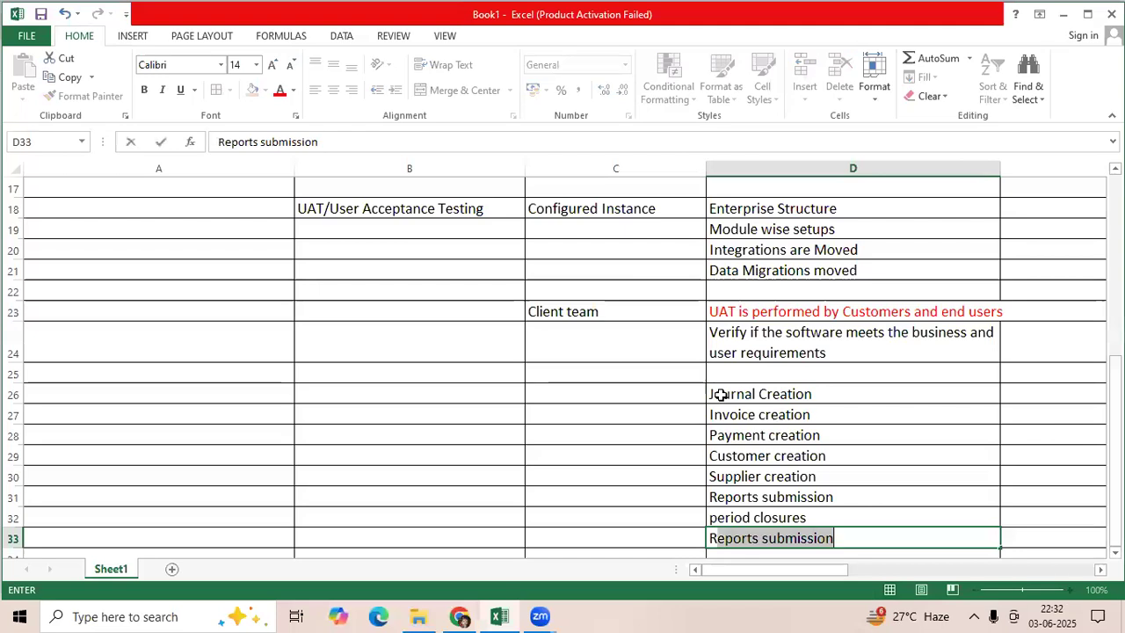
type("econciliations")
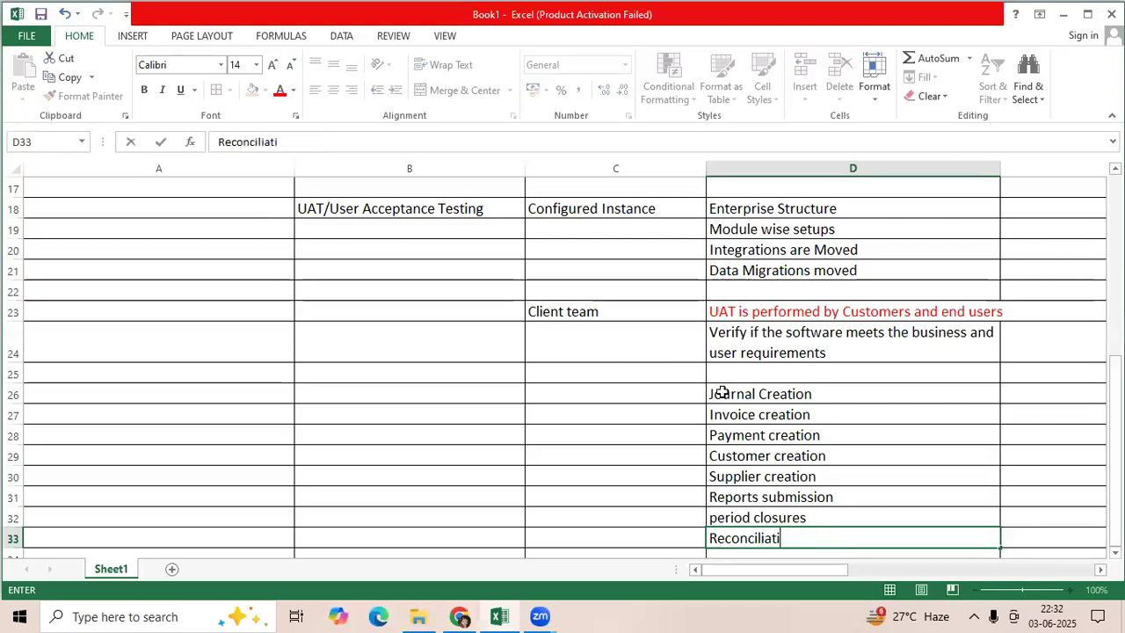
key("BackSpace")
key("BackSpace")
key("BackSpace")
key("BackSpace")
key("BackSpace")
type("ition")
key("BackSpace")
key("BackSpace")
key("BackSpace")
key("BackSpace")
key("BackSpace")
type("ations")
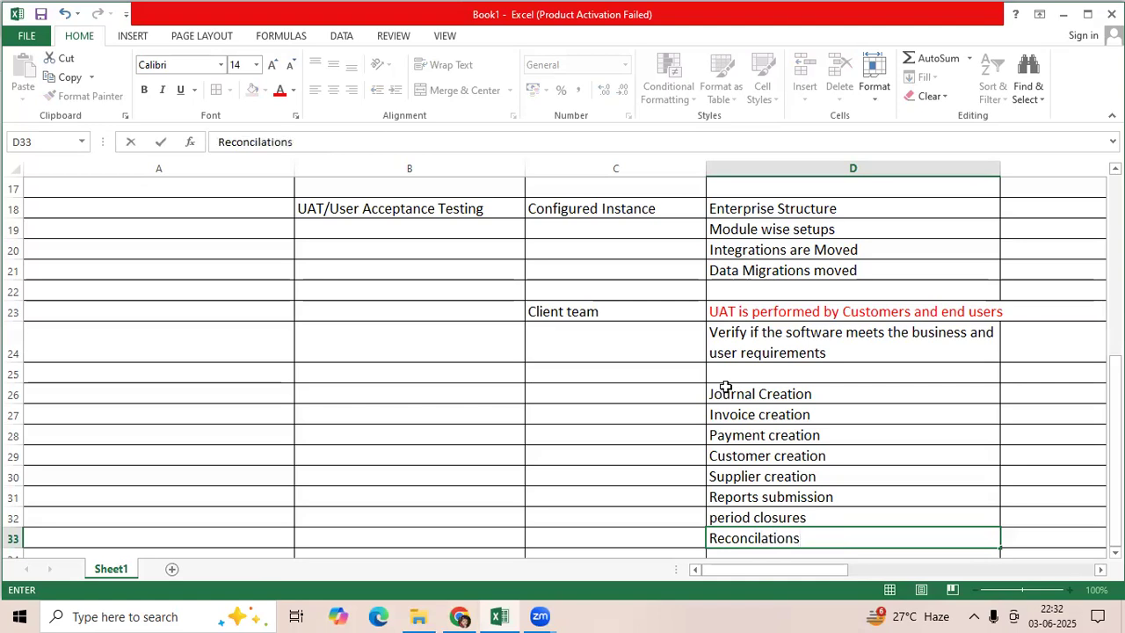
Step: Select the UAT activities in D26:D33, from Journal Creation to Reconcilations, to review the whole list
left_click(791, 478)
left_click_drag(779, 395, 781, 540)
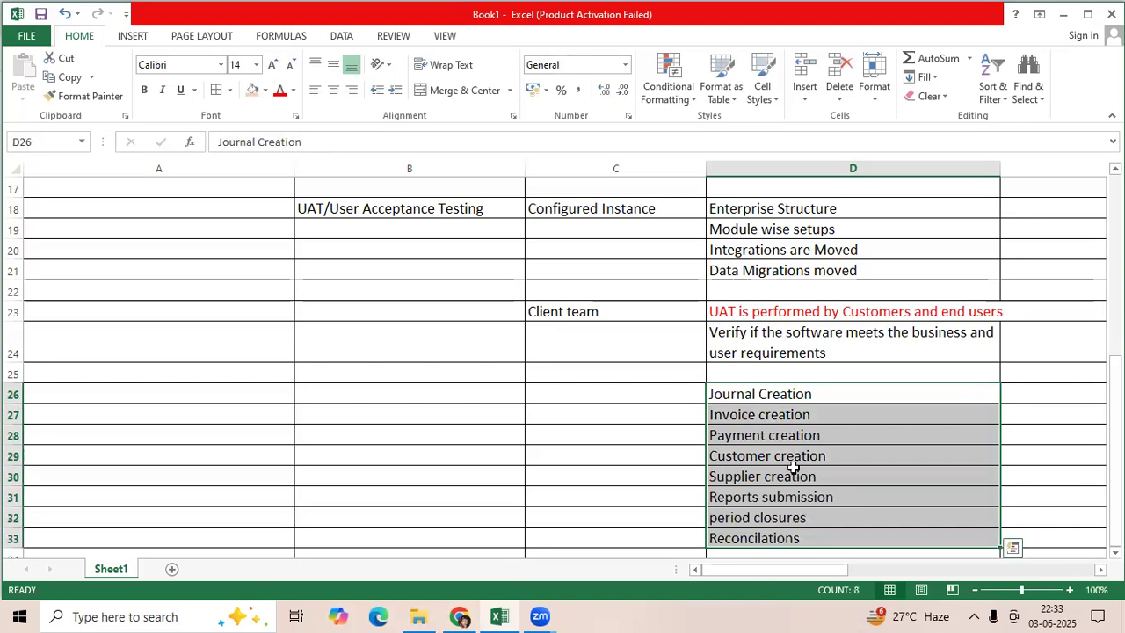
scroll(777, 424, "down", 1)
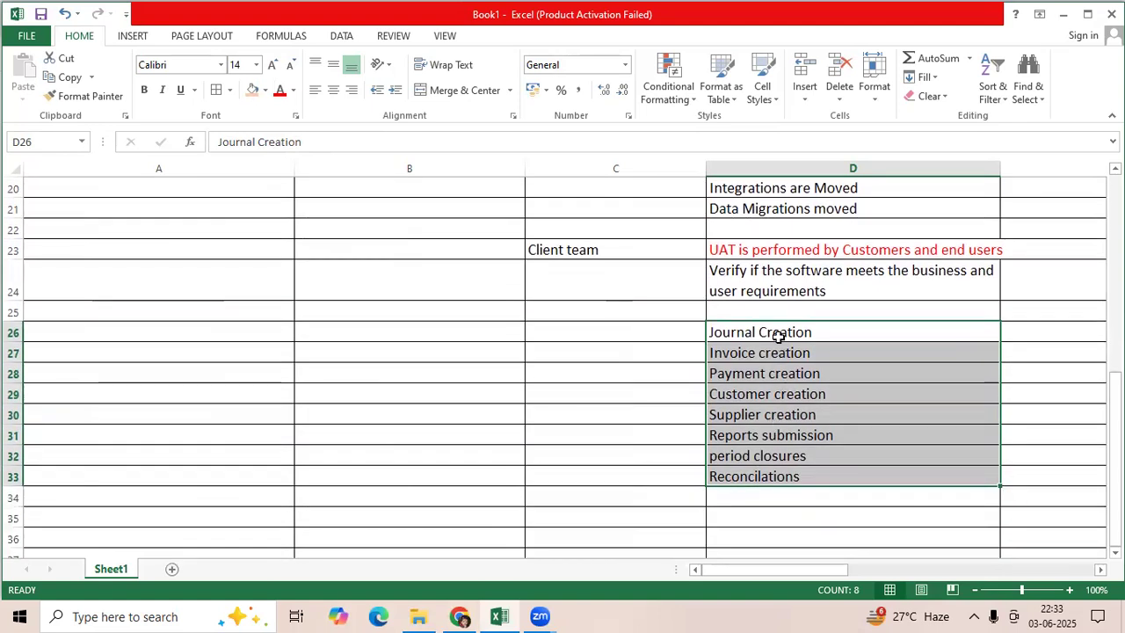
left_click_drag(790, 330, 784, 475)
scroll(762, 464, "down", 1)
Step: Enter "SignOff/Decision Making to go Live instance" in D35, below the UAT activities list
left_click(762, 464)
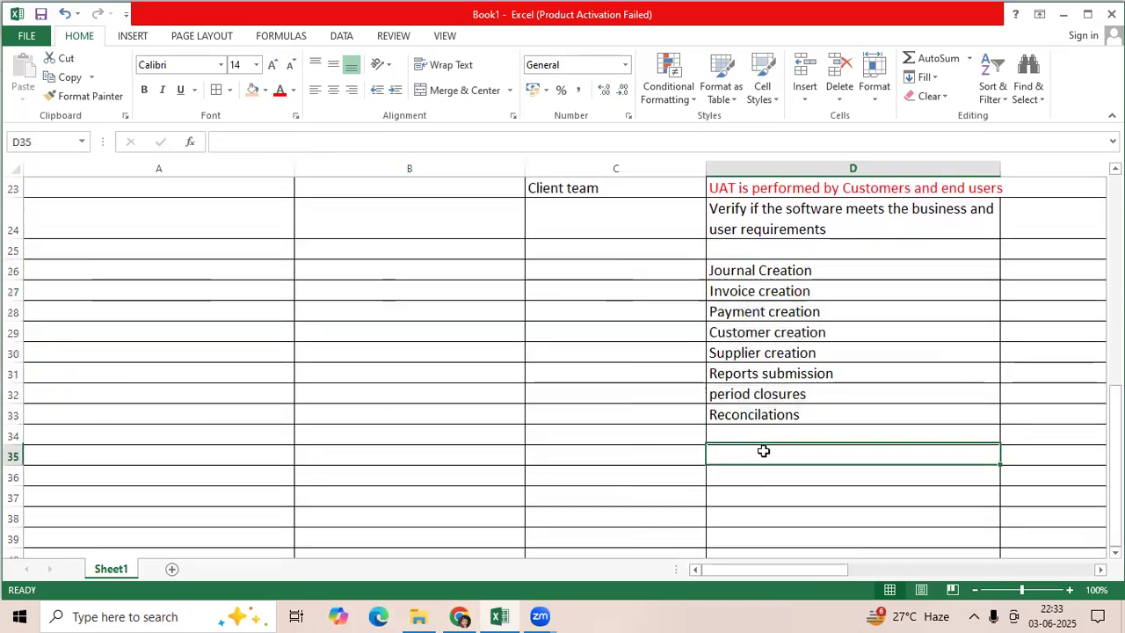
type("Sign")
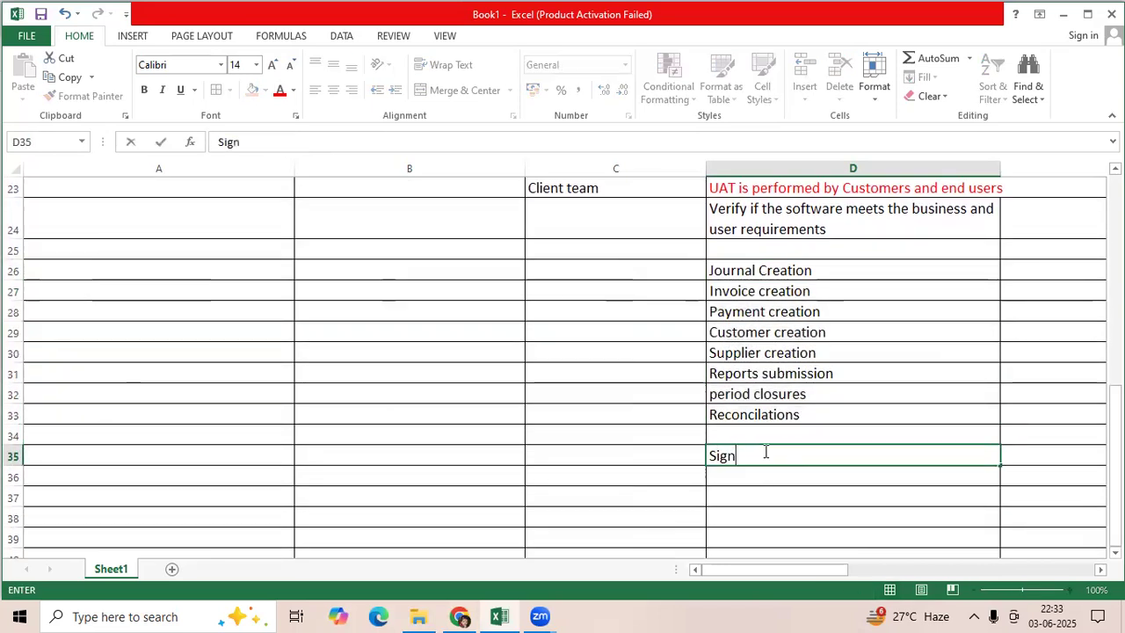
type("Off/")
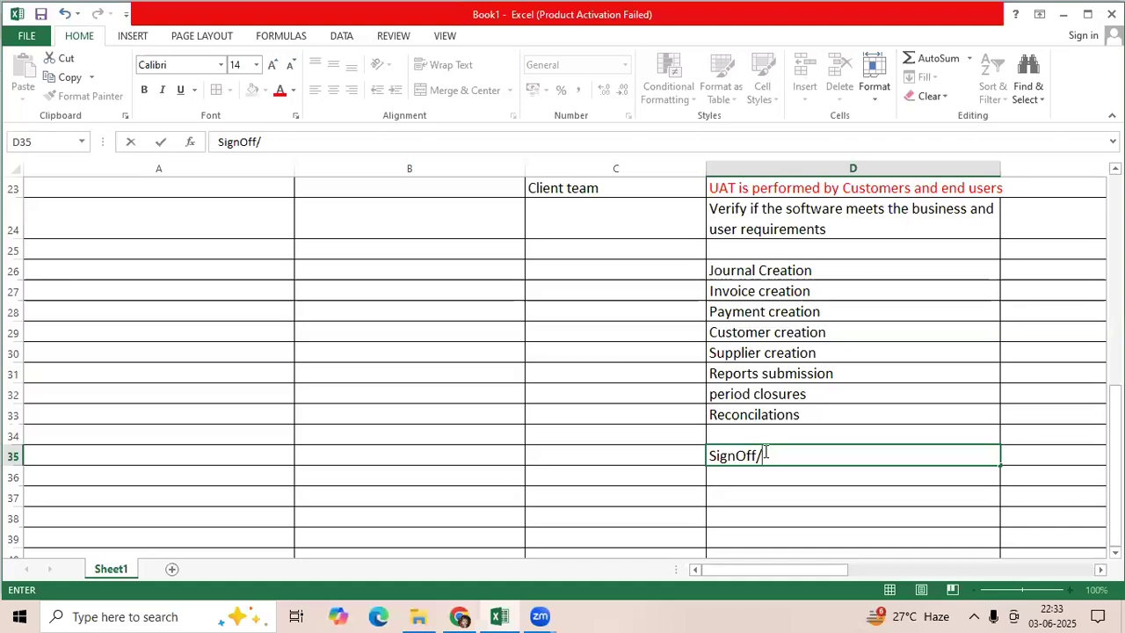
type("Decision Making ")
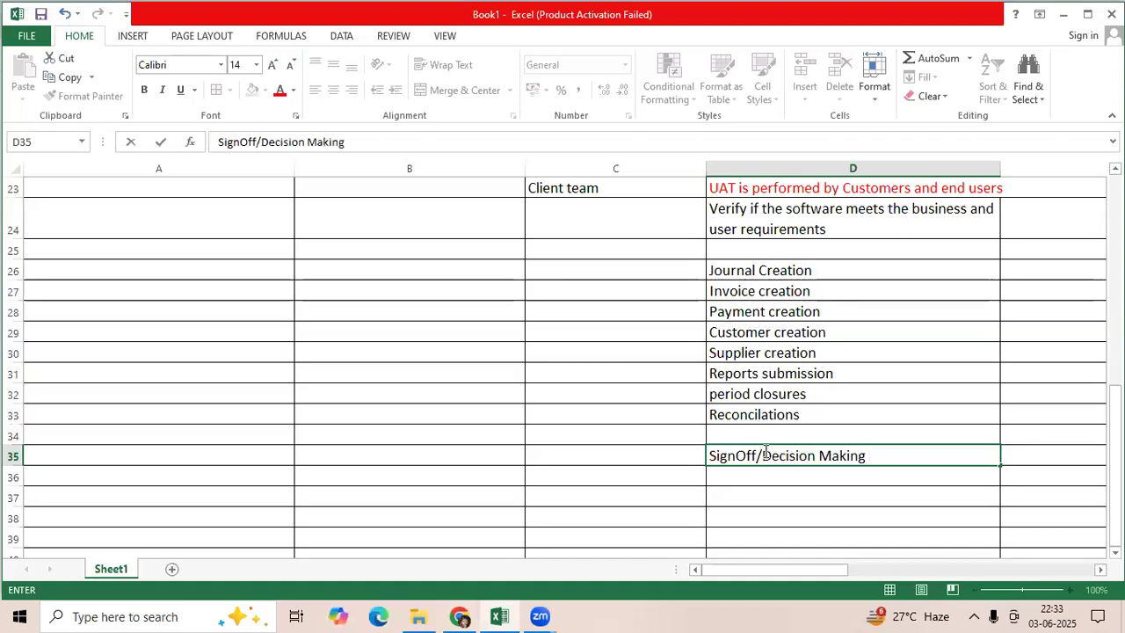
type("to go Live instane")
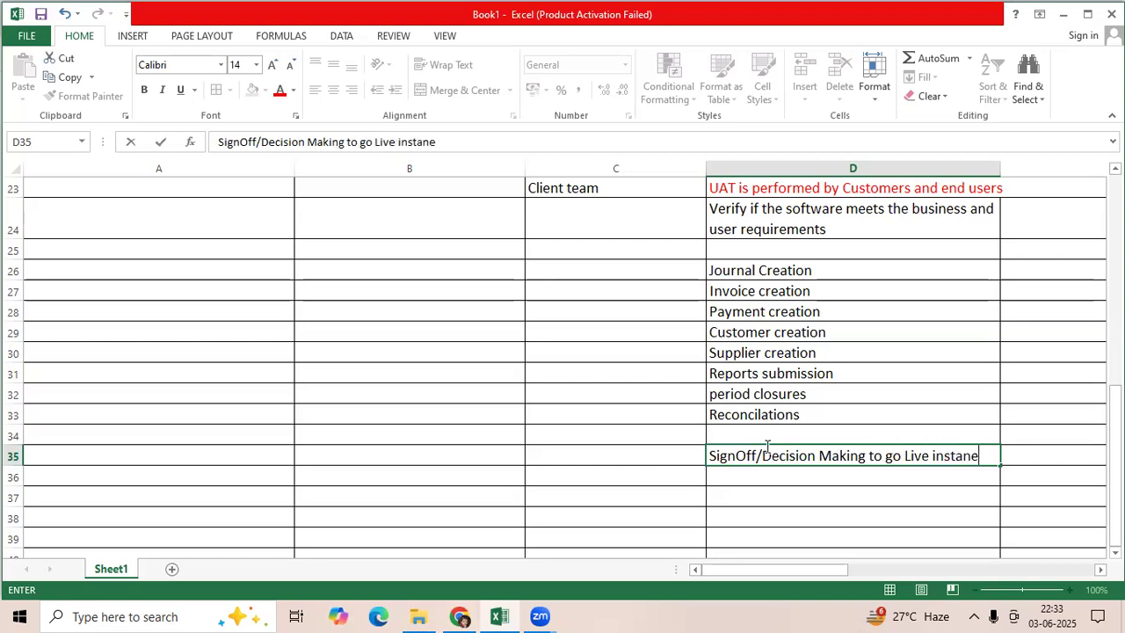
key("BackSpace")
type("ce")
key("Return")
left_click(770, 458)
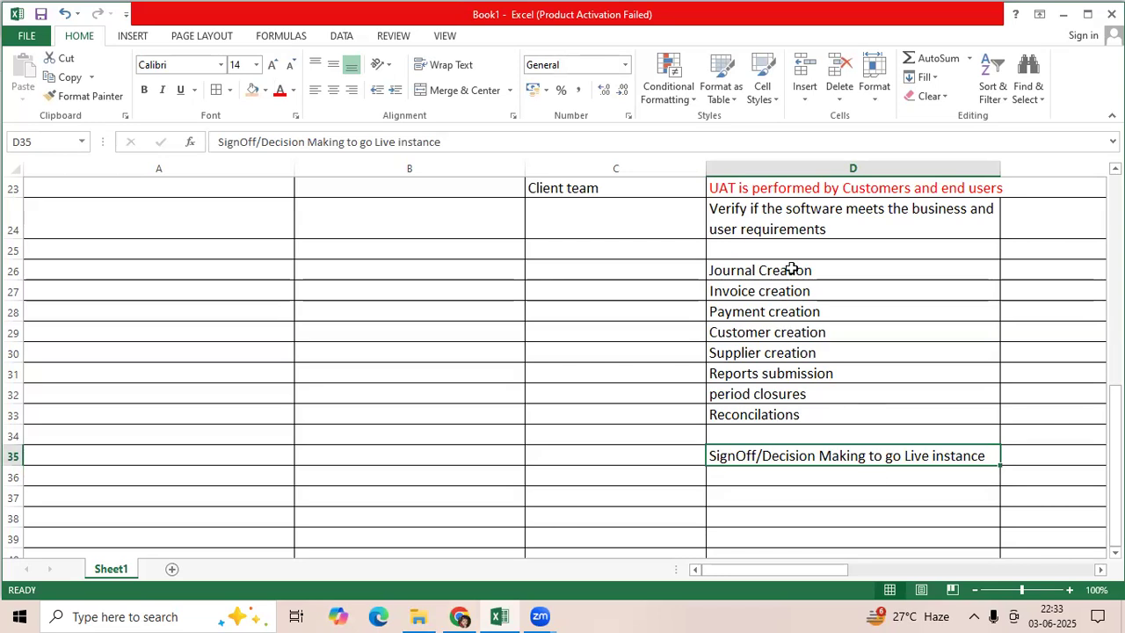
Step: Compare the UAT activities in D26:D33 with the SIT processes listed in B9:B12 and C9:C12
left_click_drag(792, 271, 793, 408)
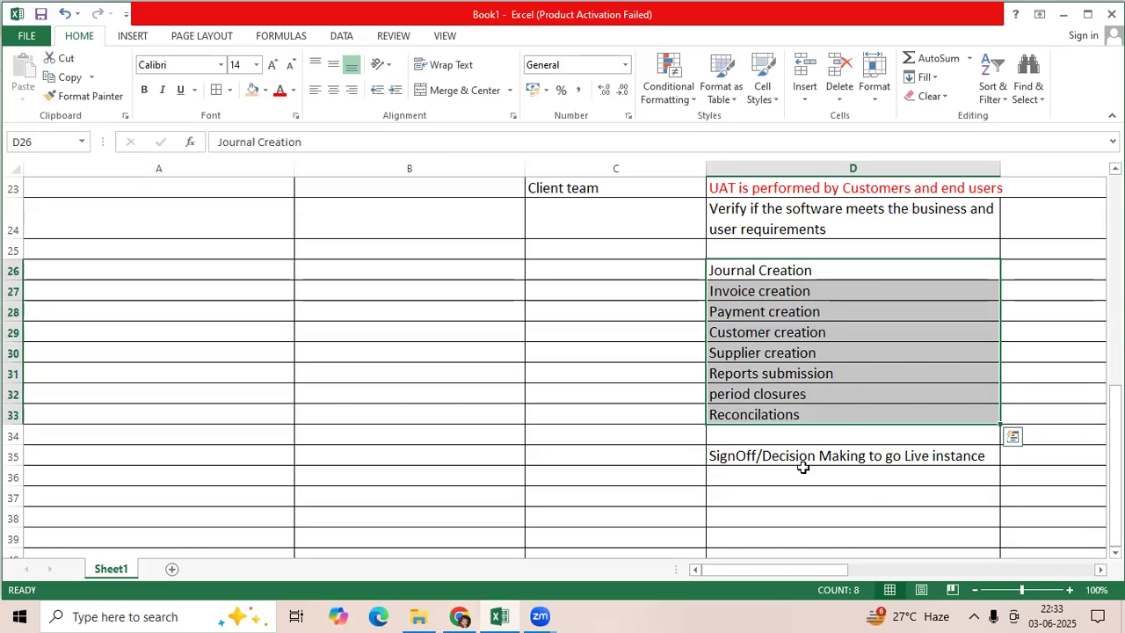
scroll(781, 489, "down", 2)
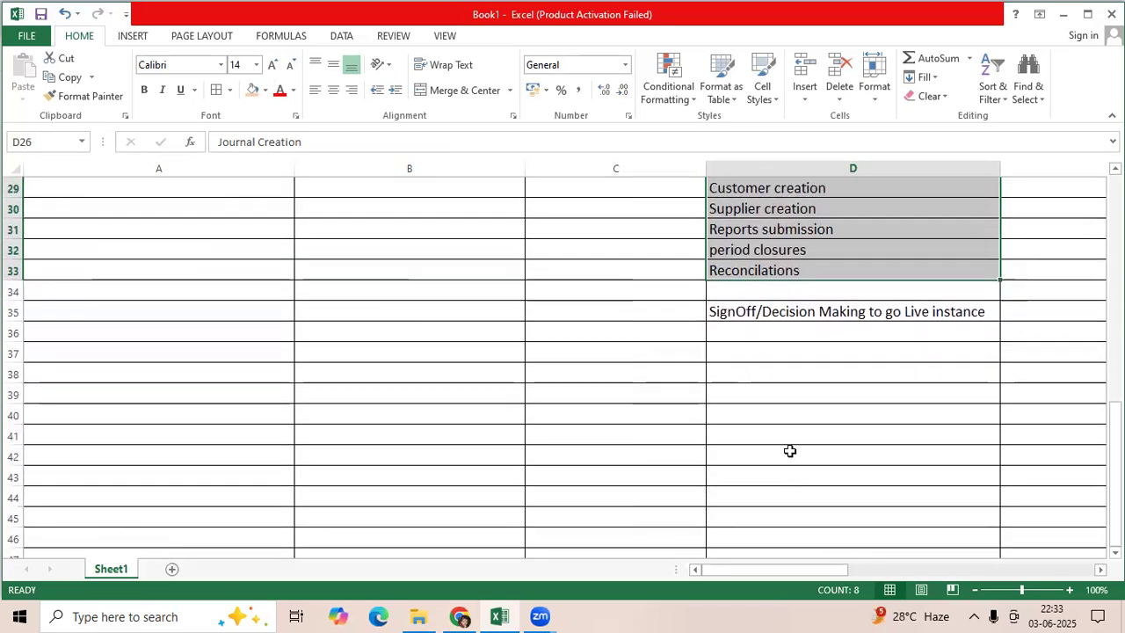
scroll(790, 449, "up", 1)
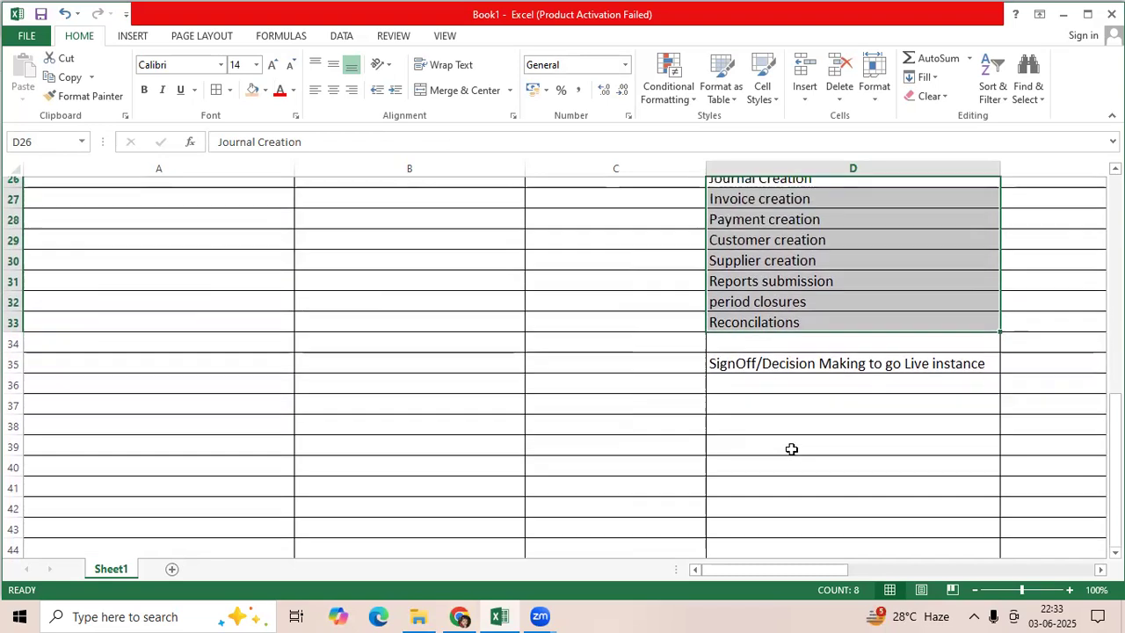
scroll(746, 432, "up", 6)
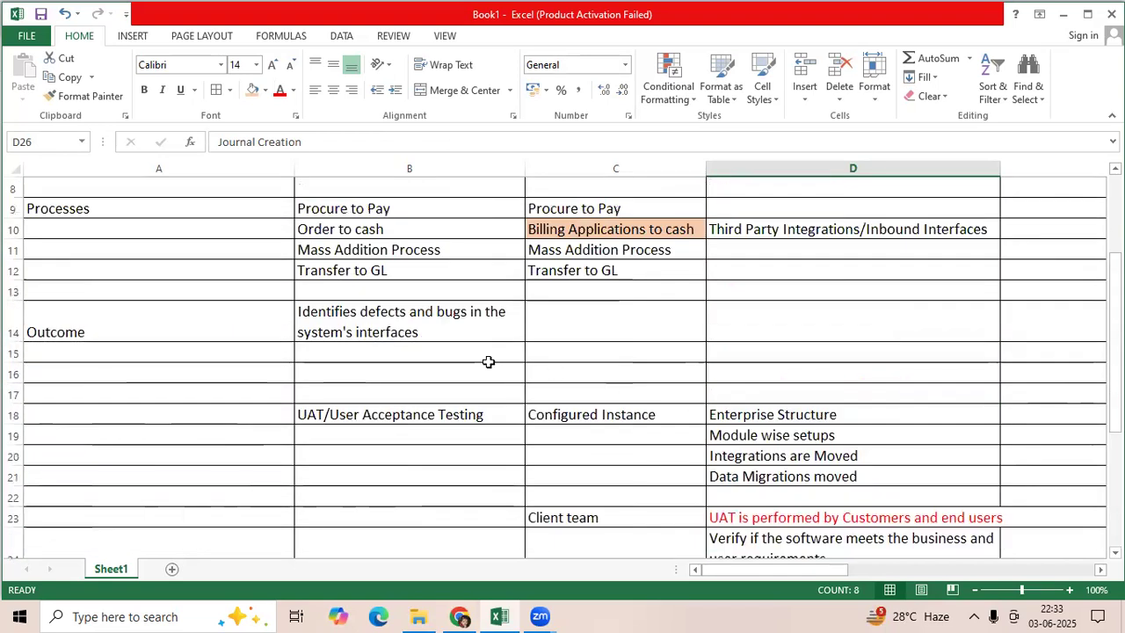
scroll(430, 323, "up", 3)
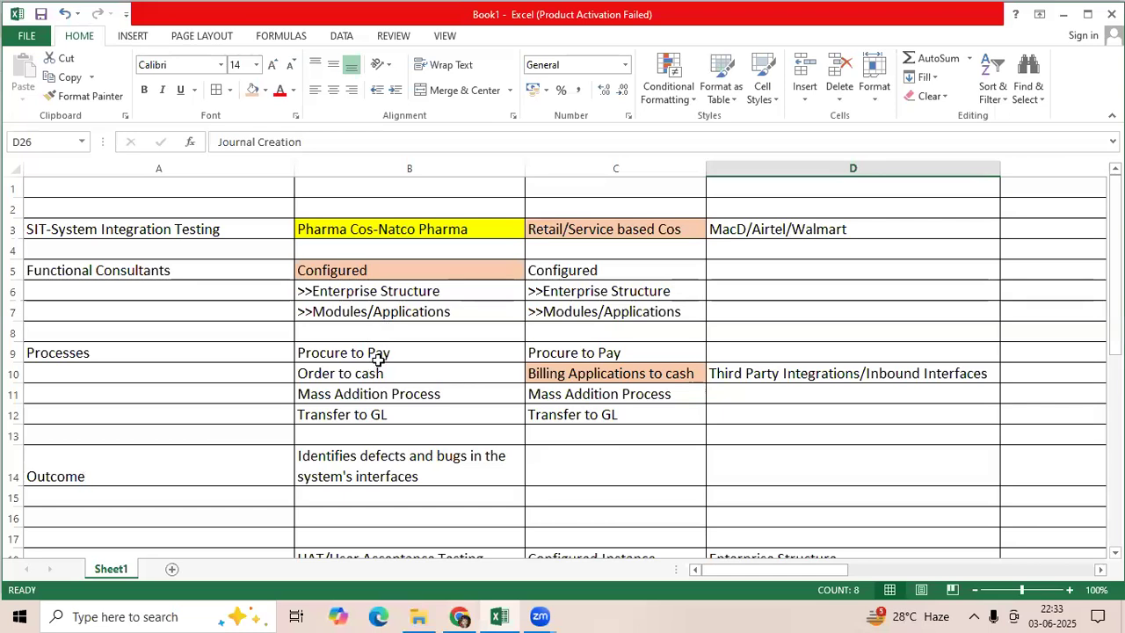
left_click_drag(382, 355, 382, 422)
left_click(392, 355)
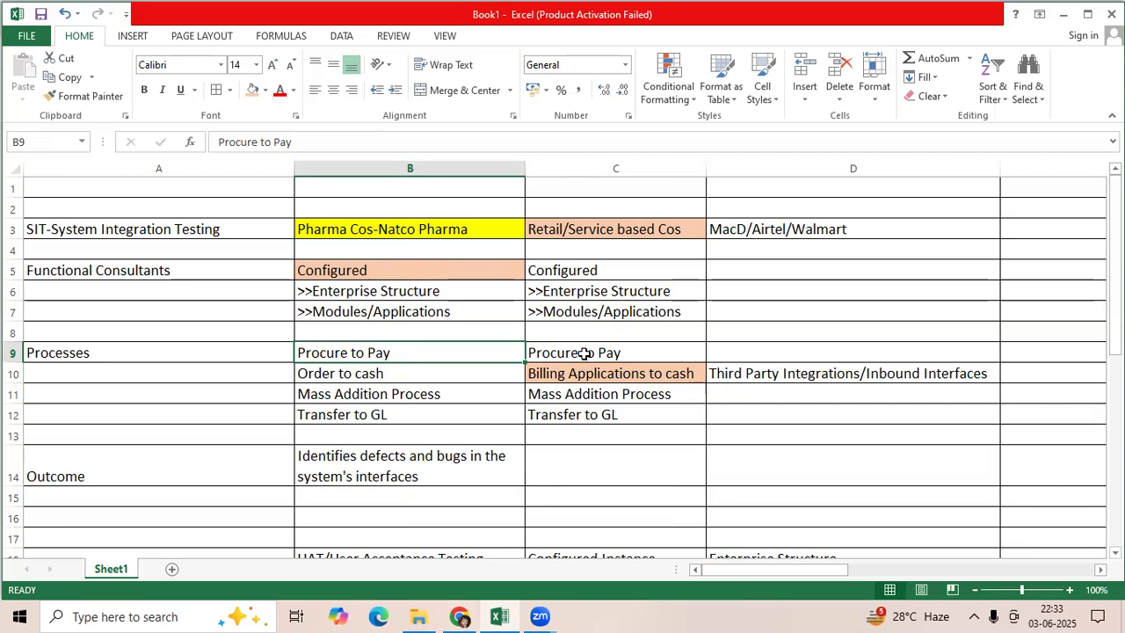
left_click_drag(582, 352, 584, 419)
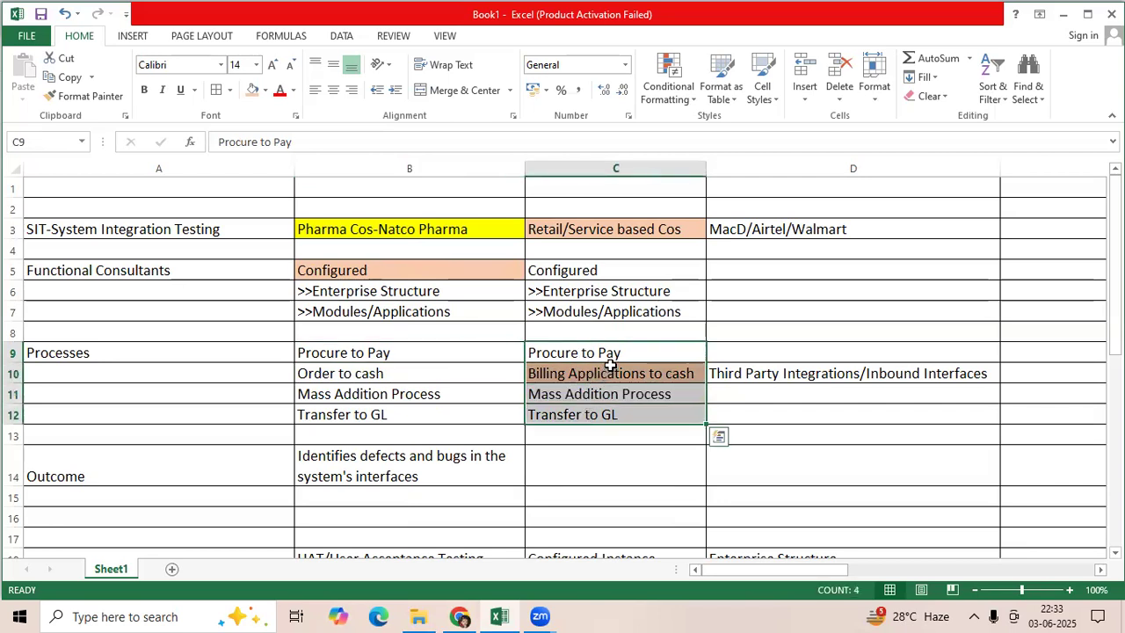
scroll(623, 394, "down", 5)
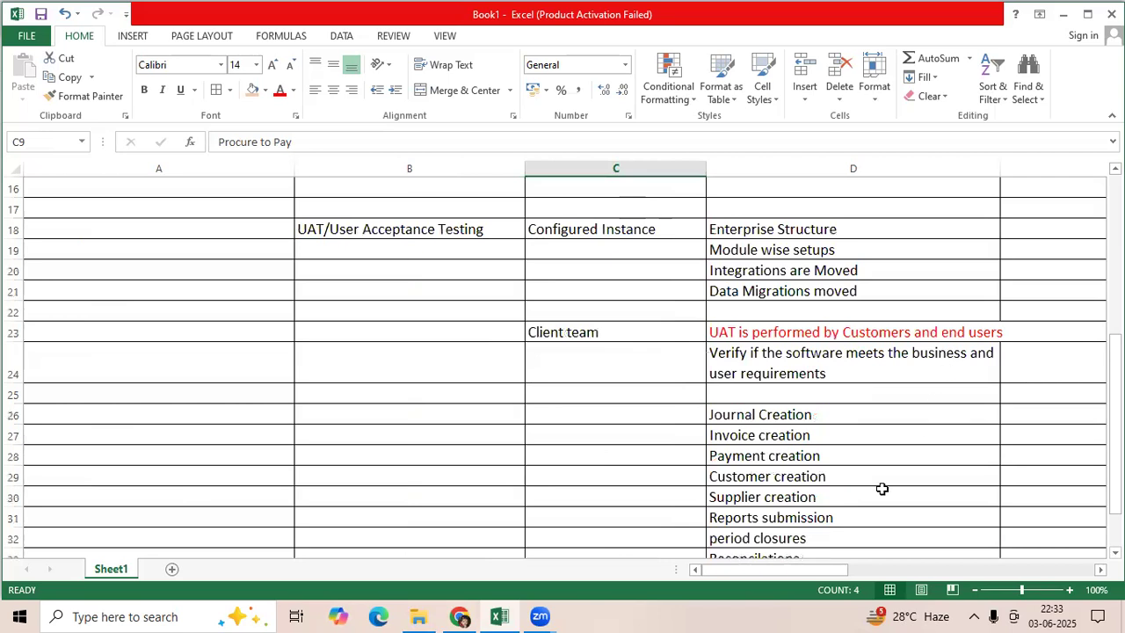
scroll(883, 485, "up", 5)
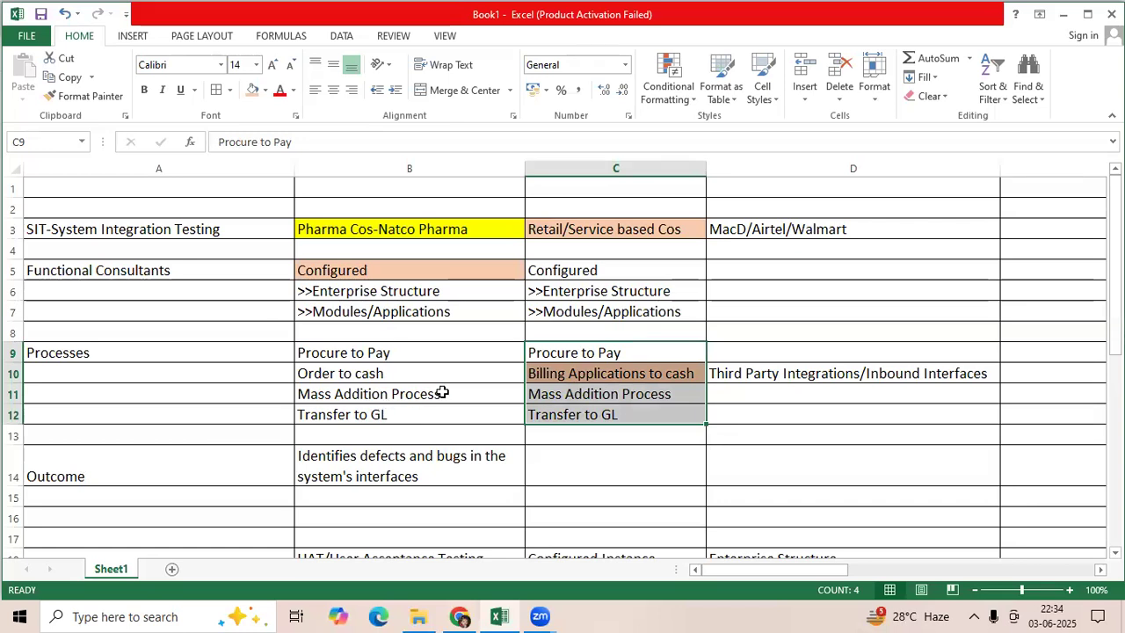
scroll(838, 439, "down", 5)
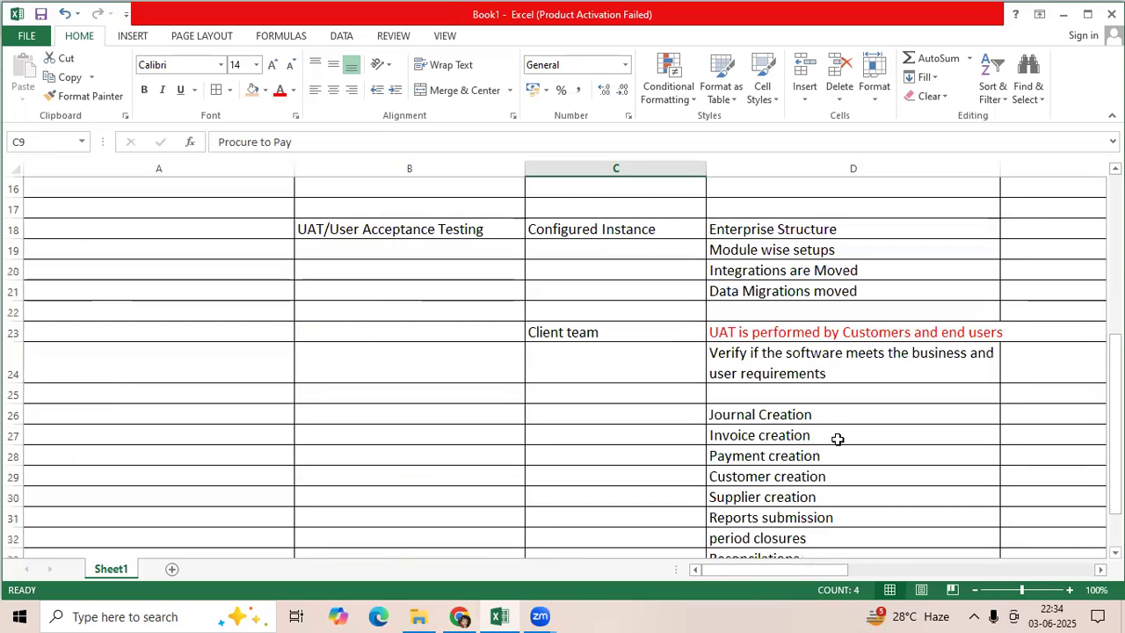